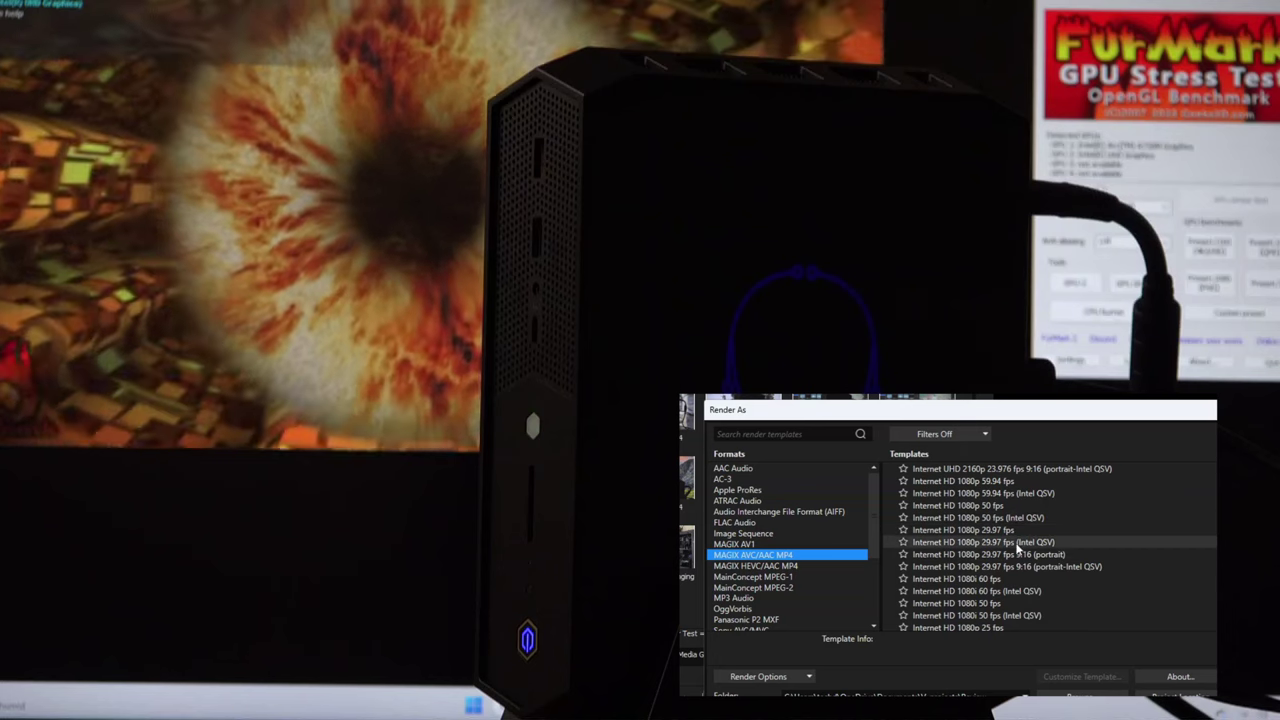
pyautogui.scroll(-4, 1017, 549)
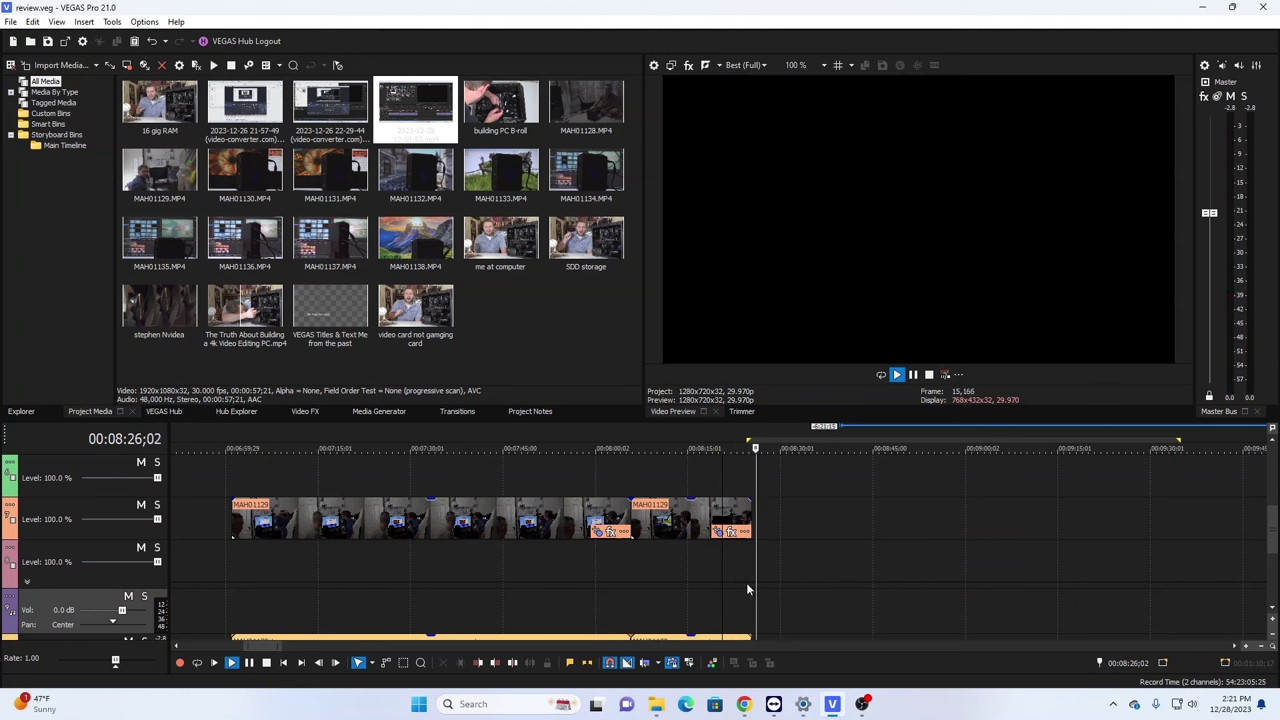
pyautogui.click(912, 374)
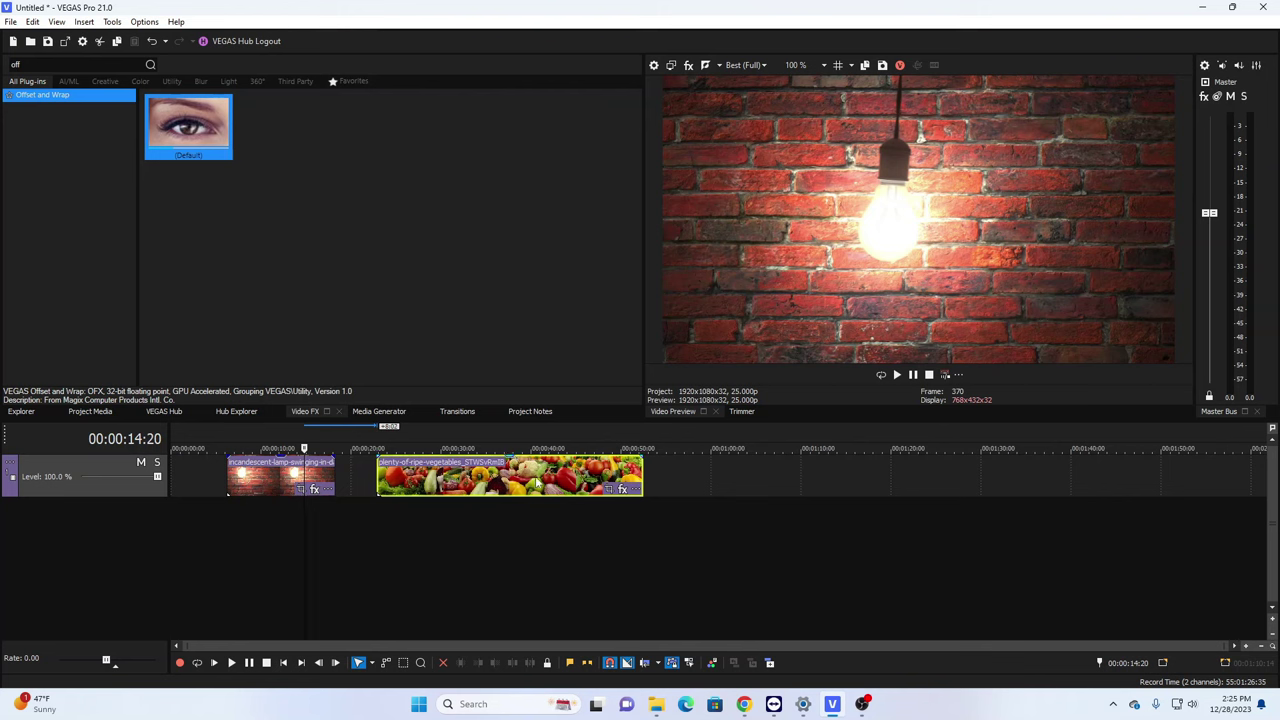
# - Shift the vegetables clip slightly earlier on the timeline and apply the default Offset and Wrap effect, adjusting its Count
pyautogui.moveTo(528, 477); pyautogui.dragTo(514, 477)
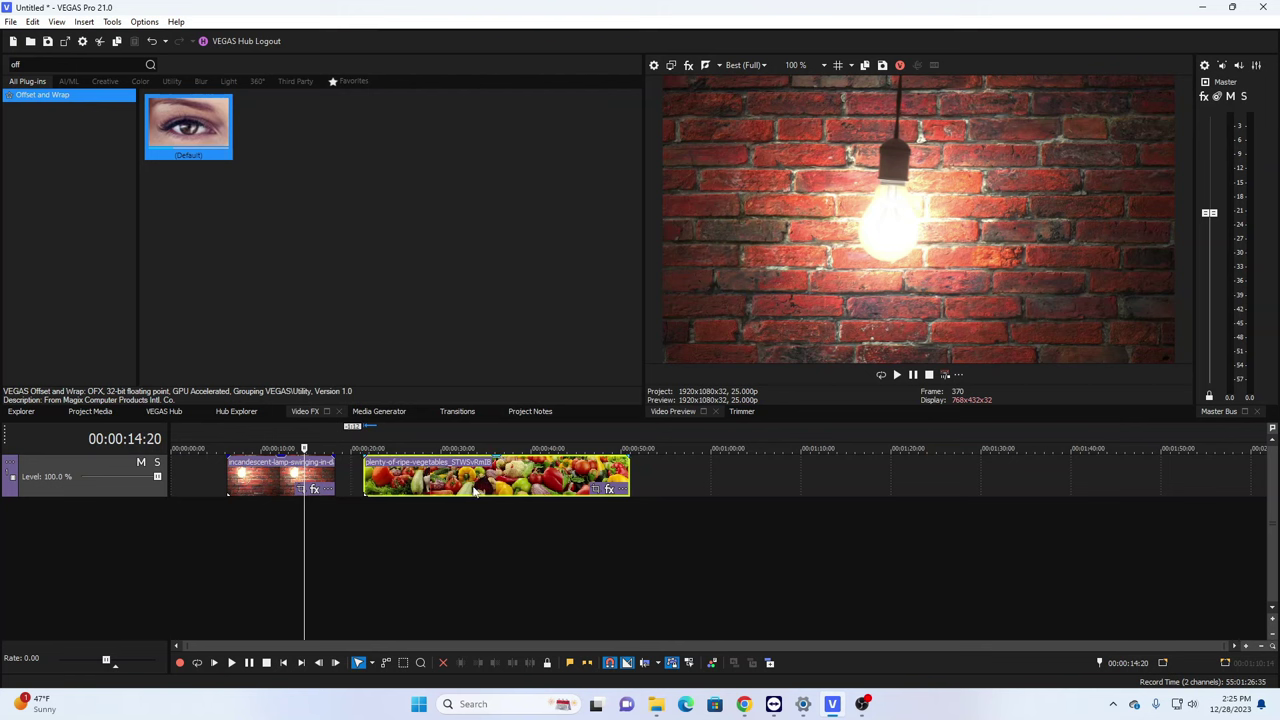
pyautogui.moveTo(186, 138); pyautogui.dragTo(436, 468)
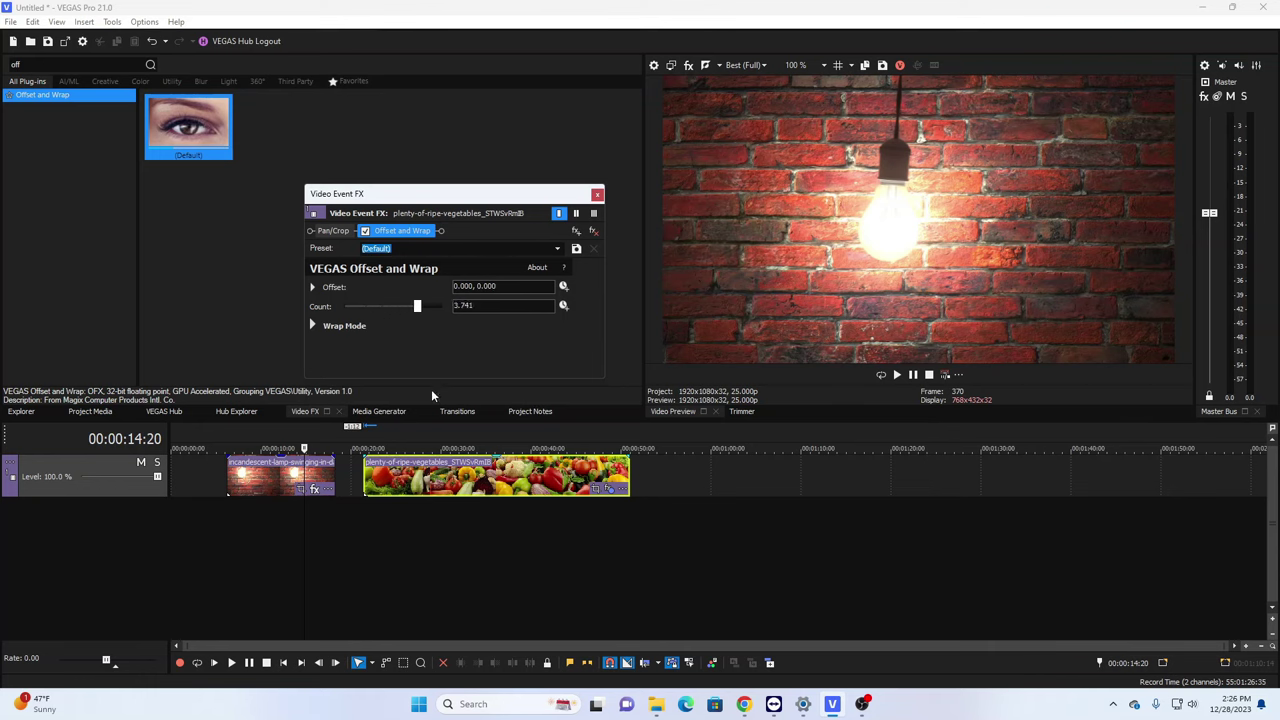
pyautogui.click(461, 448)
pyautogui.moveTo(416, 307)
pyautogui.mouseDown()
pyautogui.moveTo(366, 309)
pyautogui.moveTo(420, 309)
pyautogui.mouseUp()
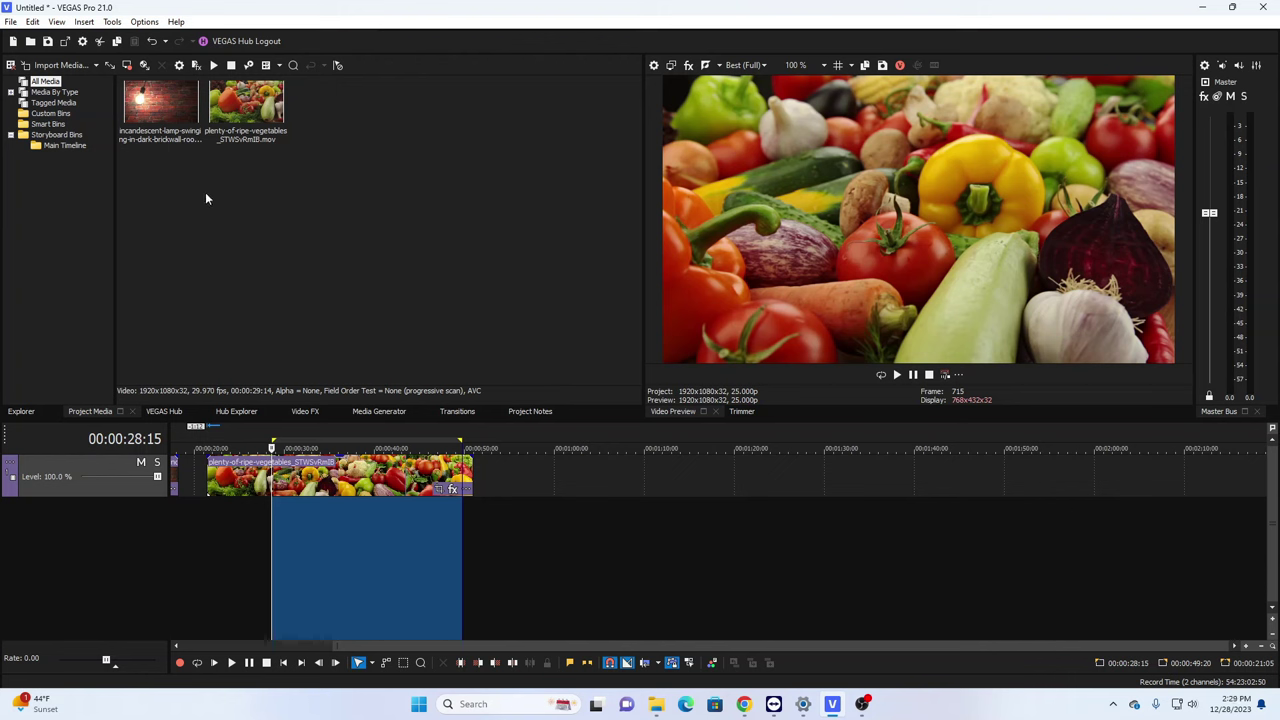
# - Render the selected timeline range as Untitled.mp4 with the MAGIX AV1 template AV1 1920x1080 25p 8 bit 4:2:0
pyautogui.click(12, 22)
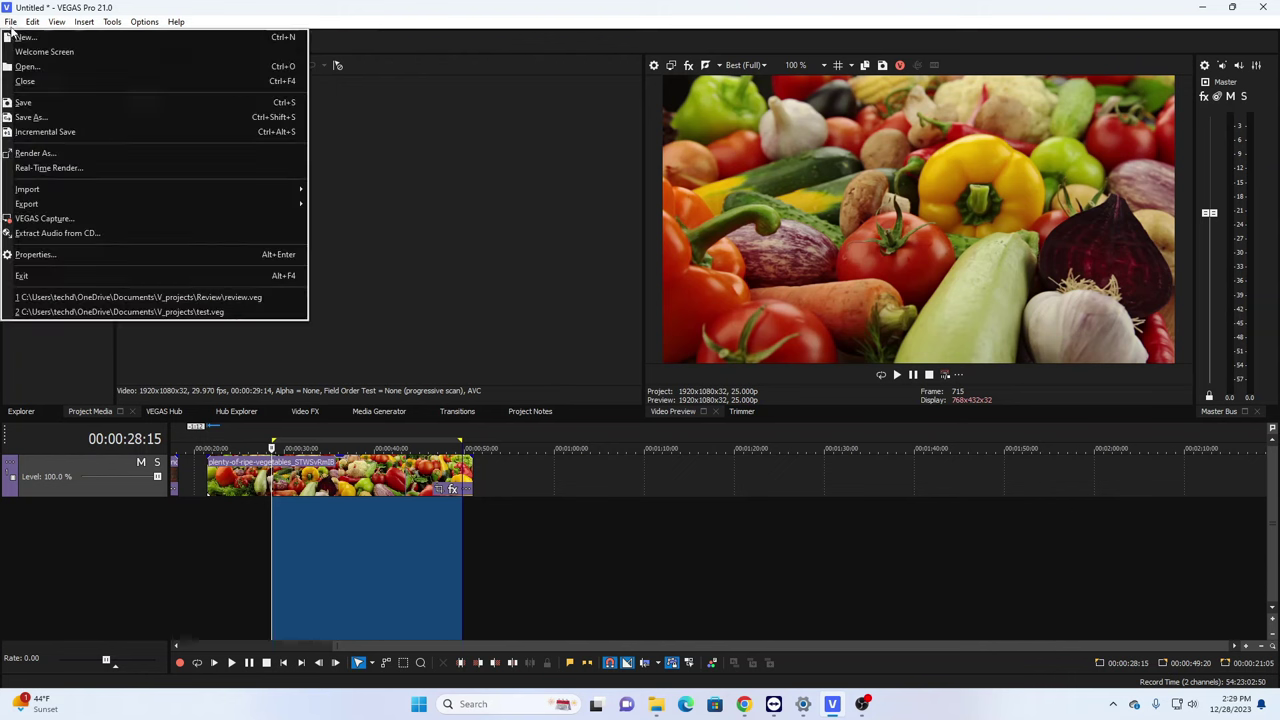
pyautogui.click(66, 153)
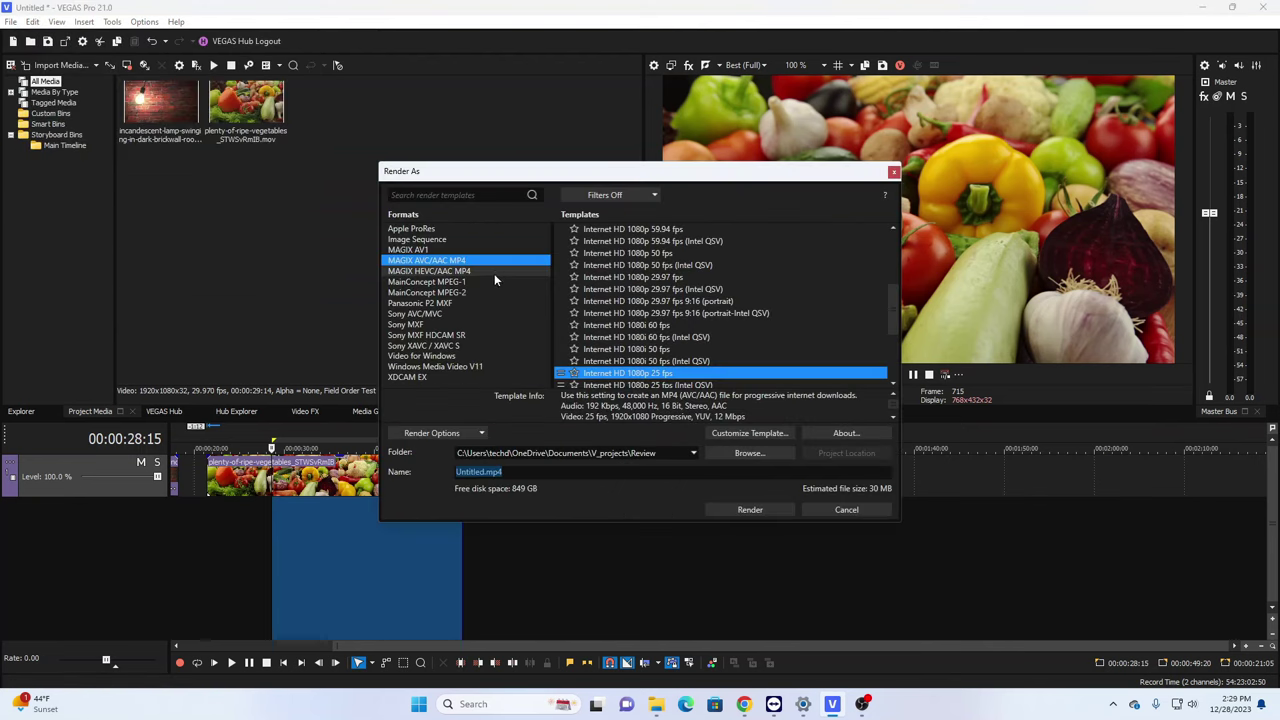
pyautogui.click(418, 250)
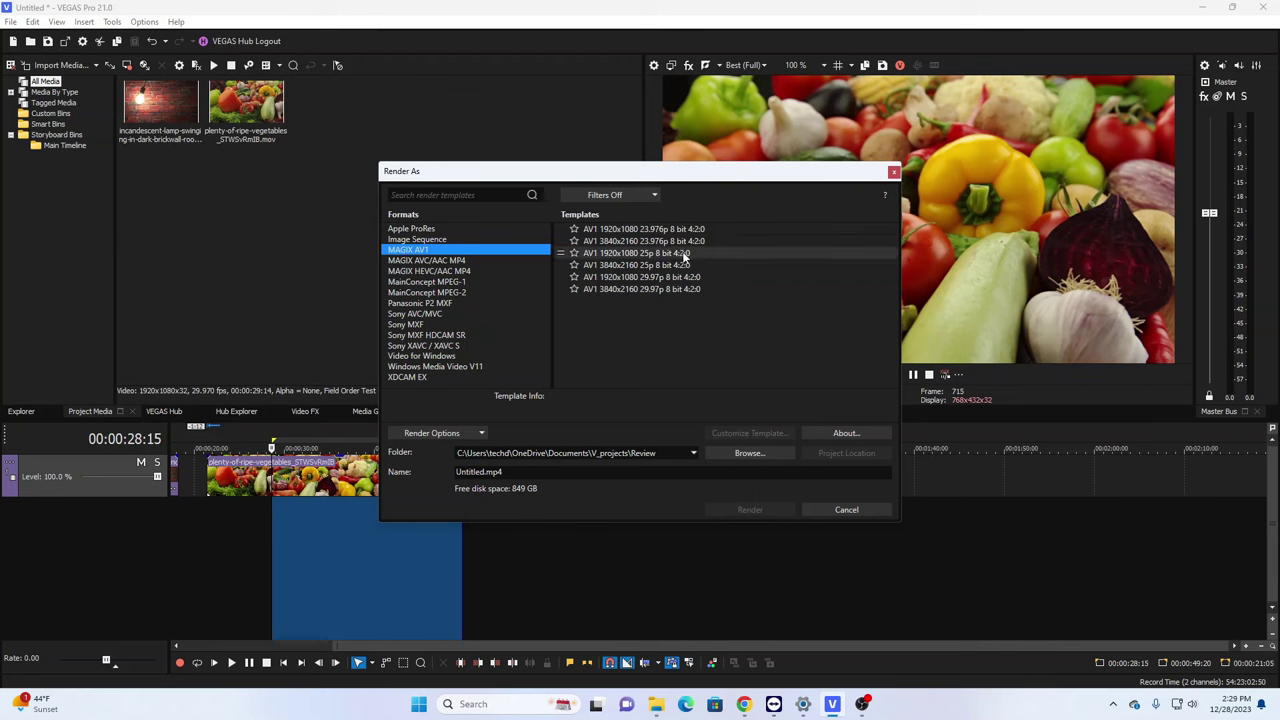
pyautogui.click(630, 254)
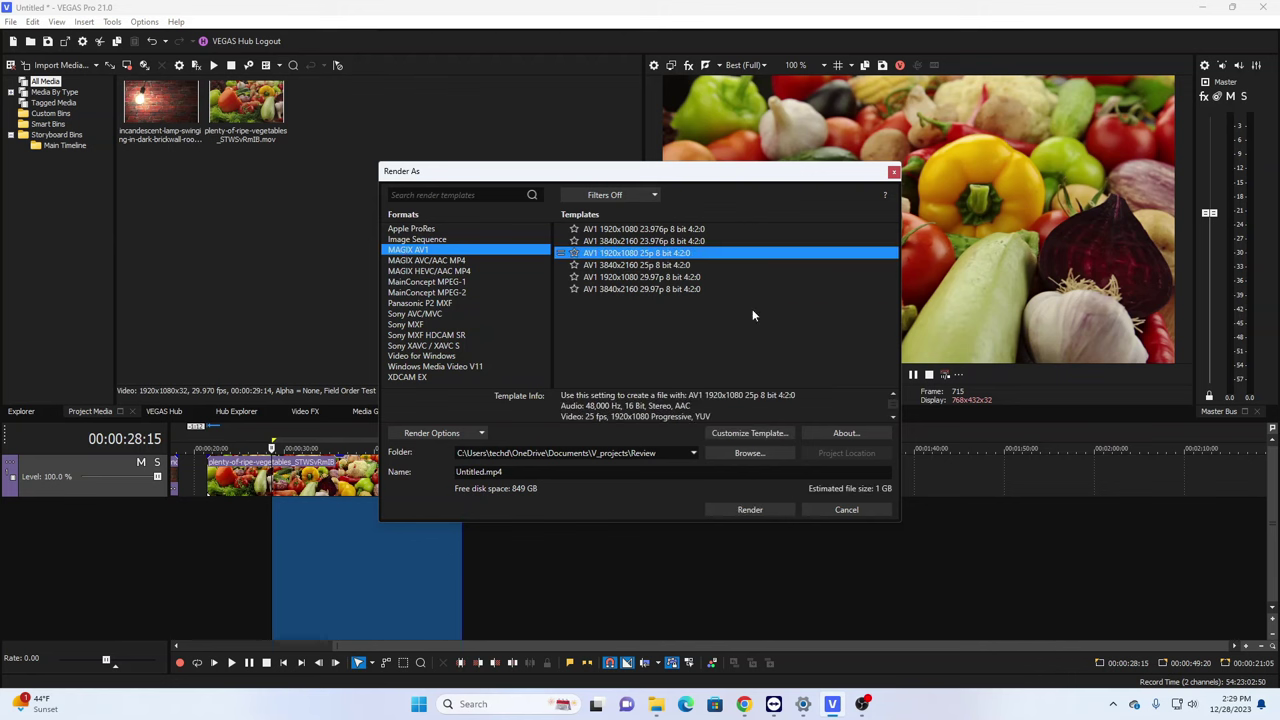
pyautogui.click(761, 510)
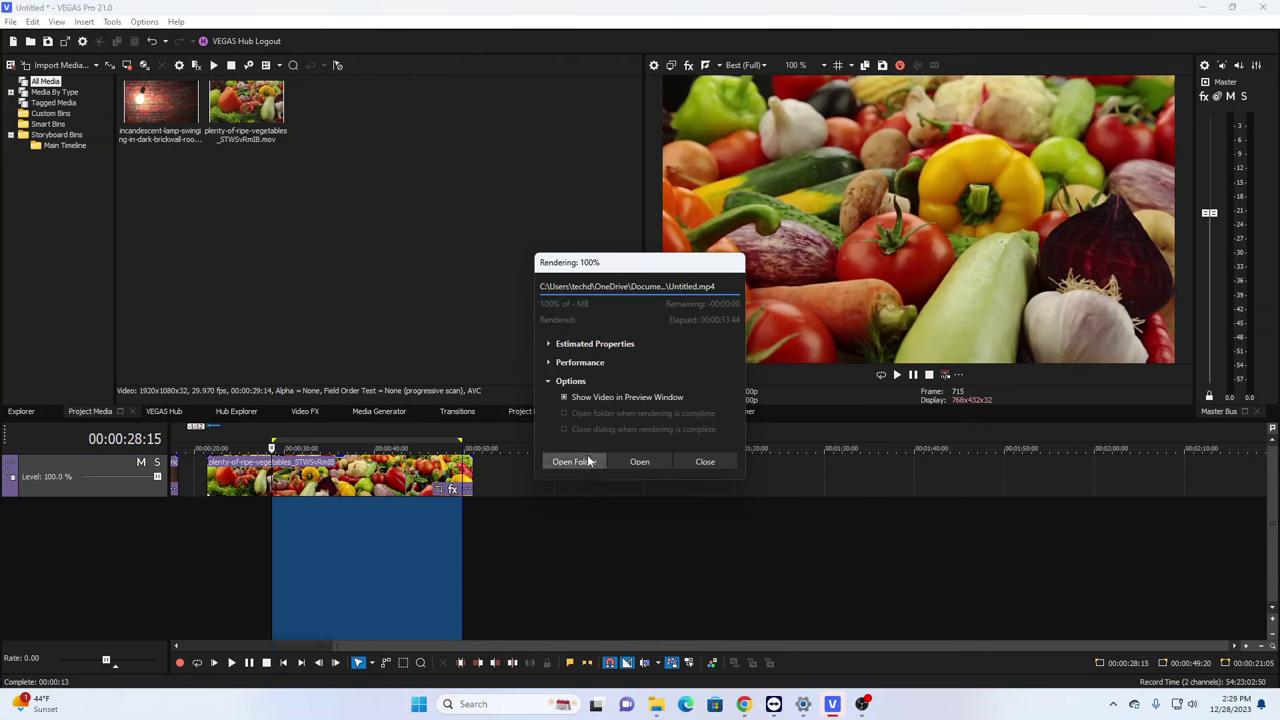
# - Bring the rendered Untitled.mp4 from its output folder onto the timeline's first video track and play it back
pyautogui.click(589, 461)
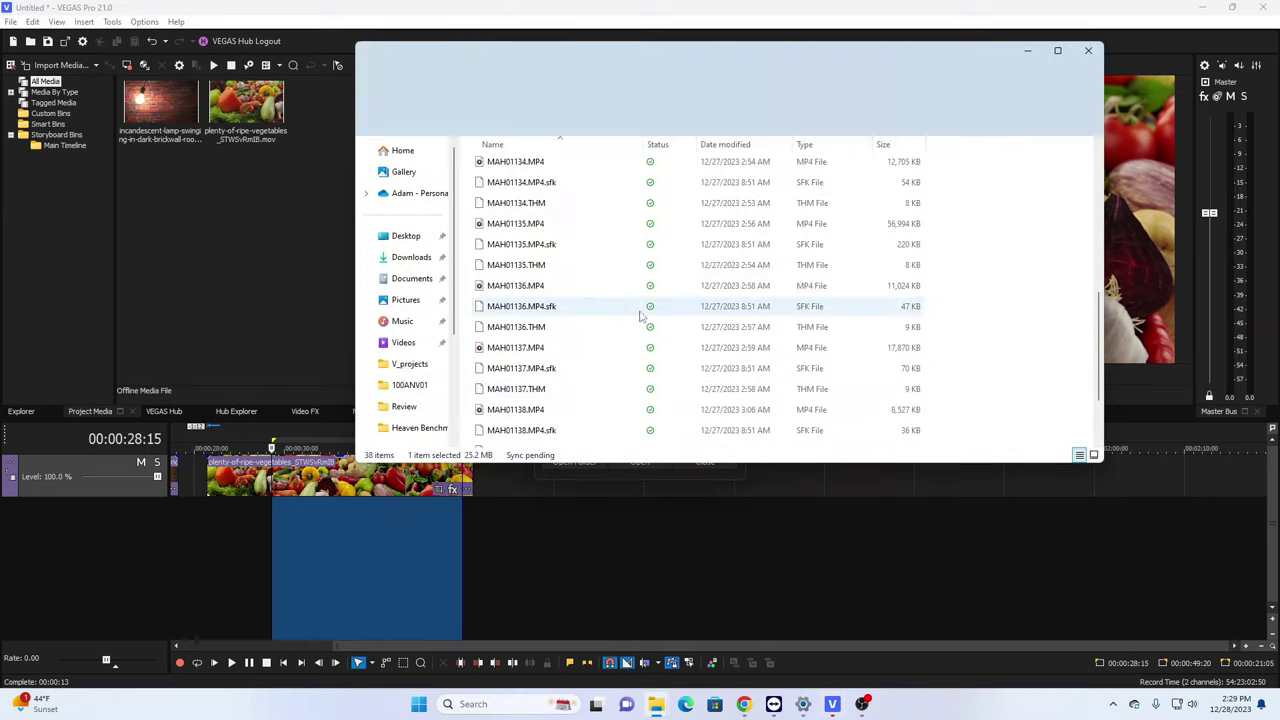
pyautogui.moveTo(580, 446); pyautogui.dragTo(875, 508)
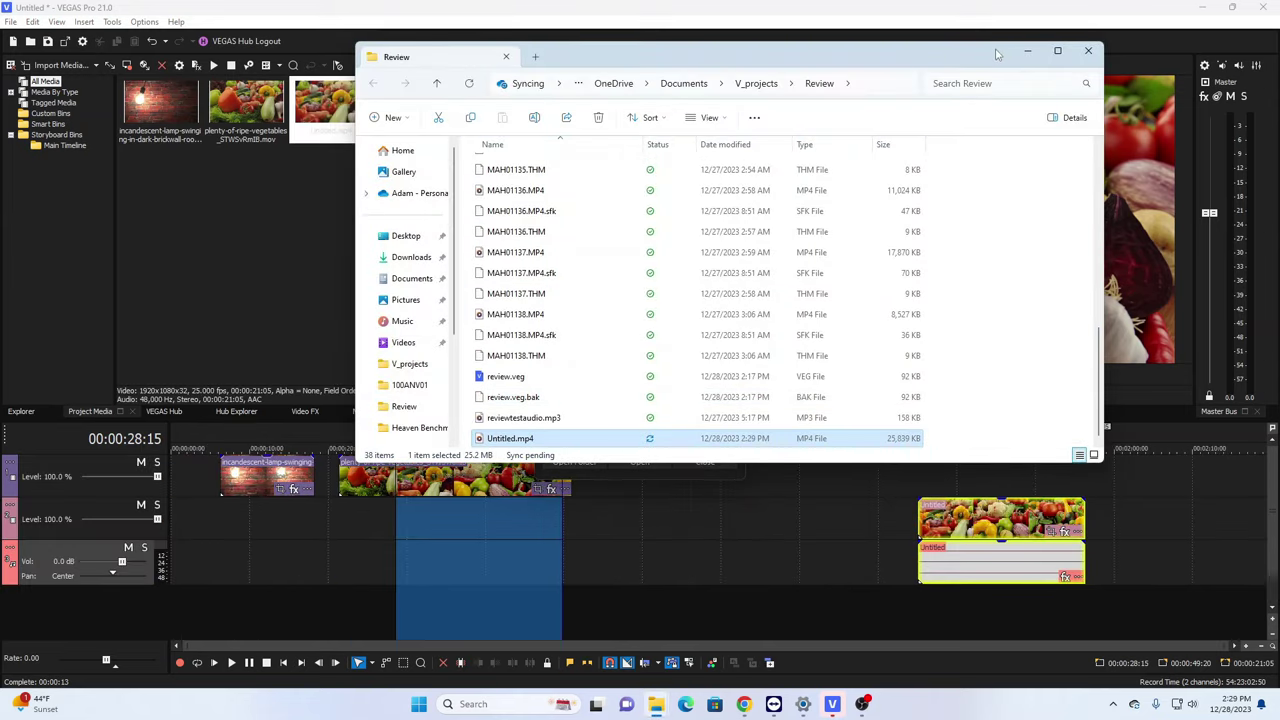
pyautogui.click(1027, 50)
pyautogui.moveTo(978, 505); pyautogui.dragTo(848, 497)
pyautogui.click(897, 375)
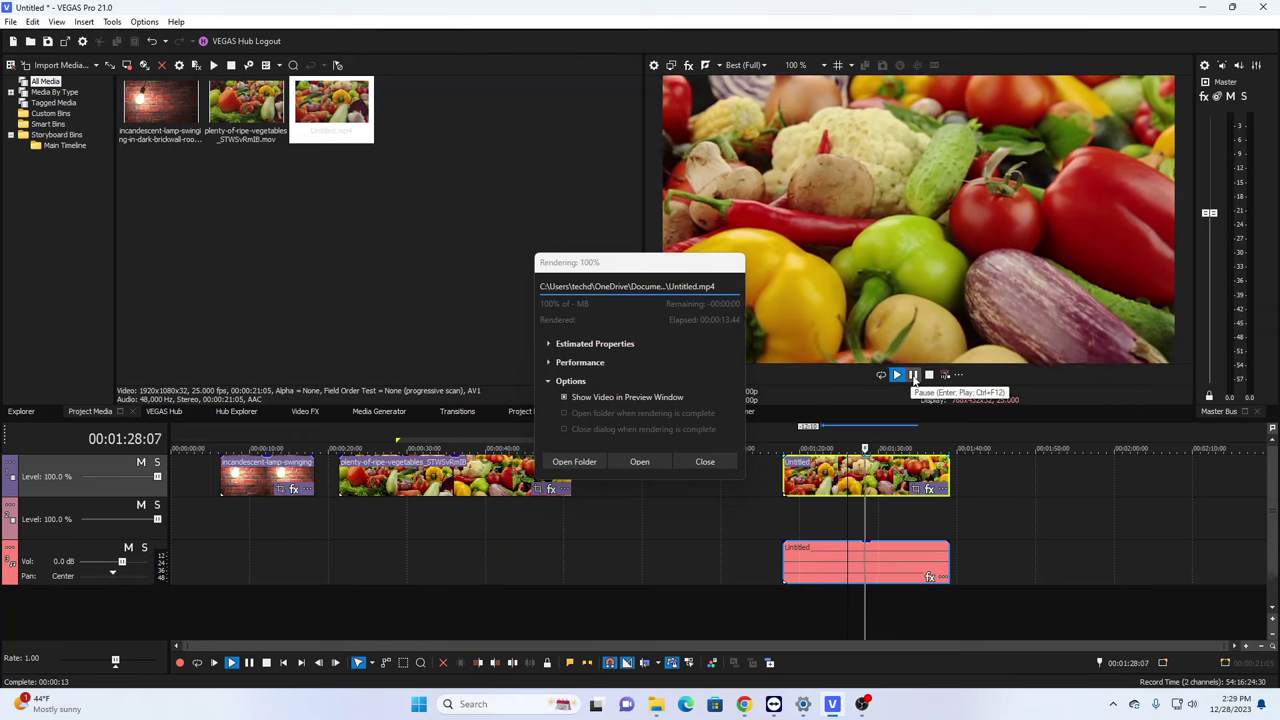
pyautogui.click(913, 376)
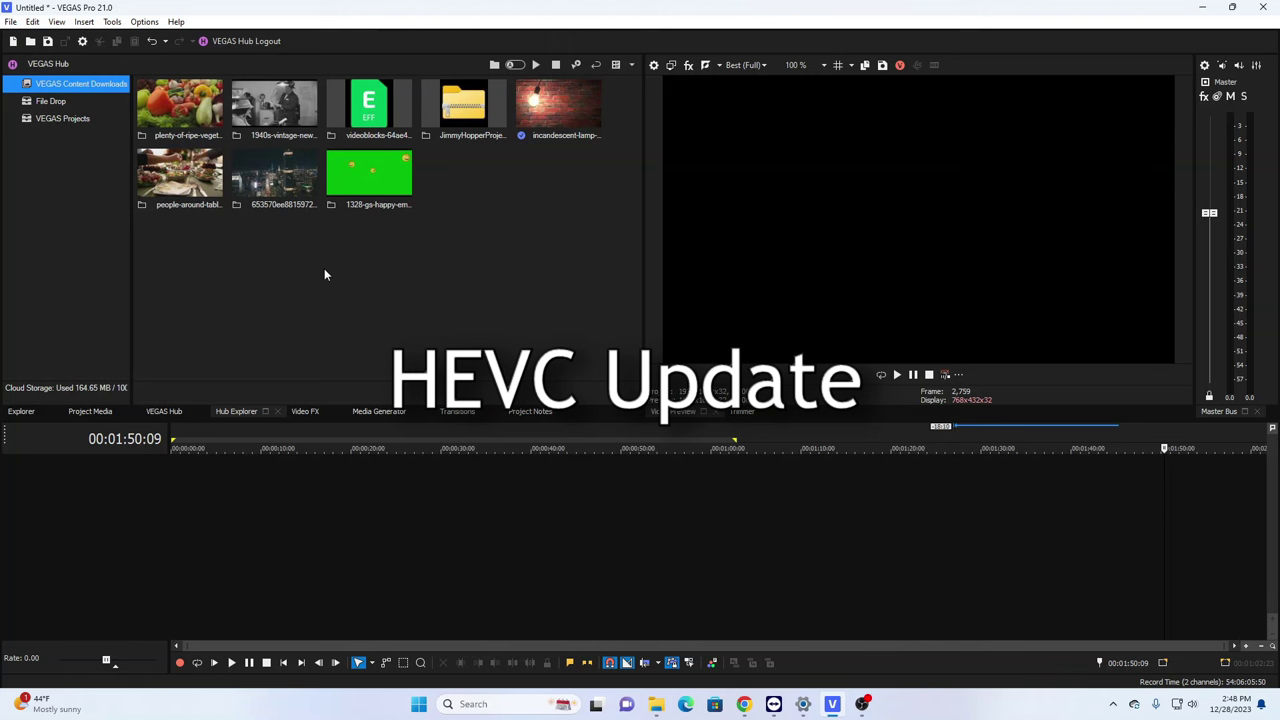
# - Add the night city clip with matching project settings, and the people-around-table clip overlapping its end to form a crossfade
pyautogui.moveTo(292, 188); pyautogui.dragTo(350, 466)
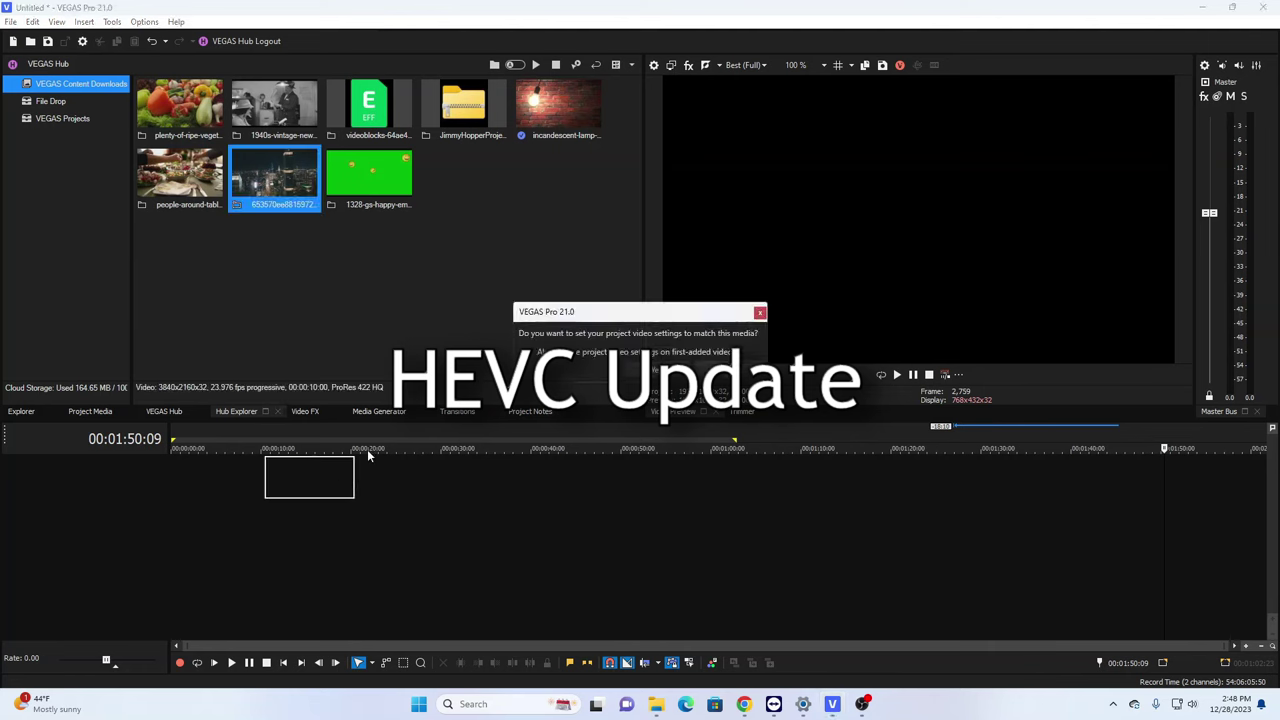
pyautogui.click(678, 372)
pyautogui.click(180, 175)
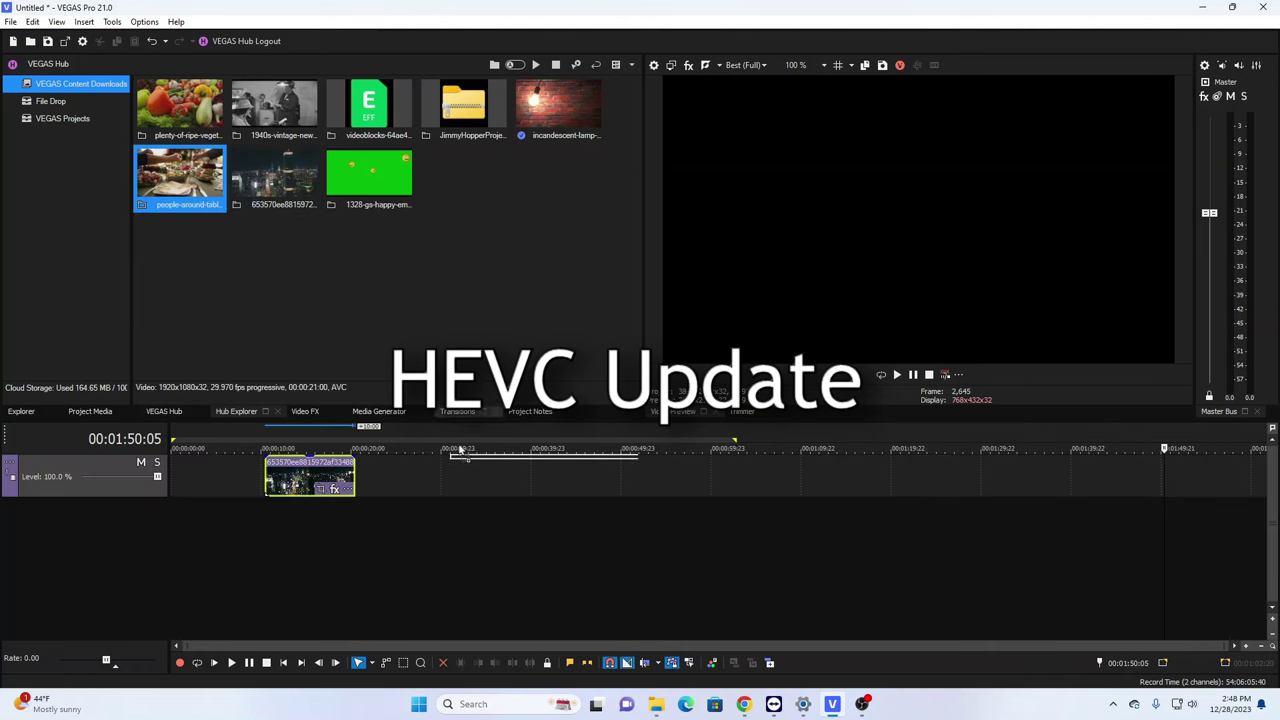
pyautogui.moveTo(472, 479); pyautogui.dragTo(494, 480)
pyautogui.moveTo(580, 478); pyautogui.dragTo(454, 478)
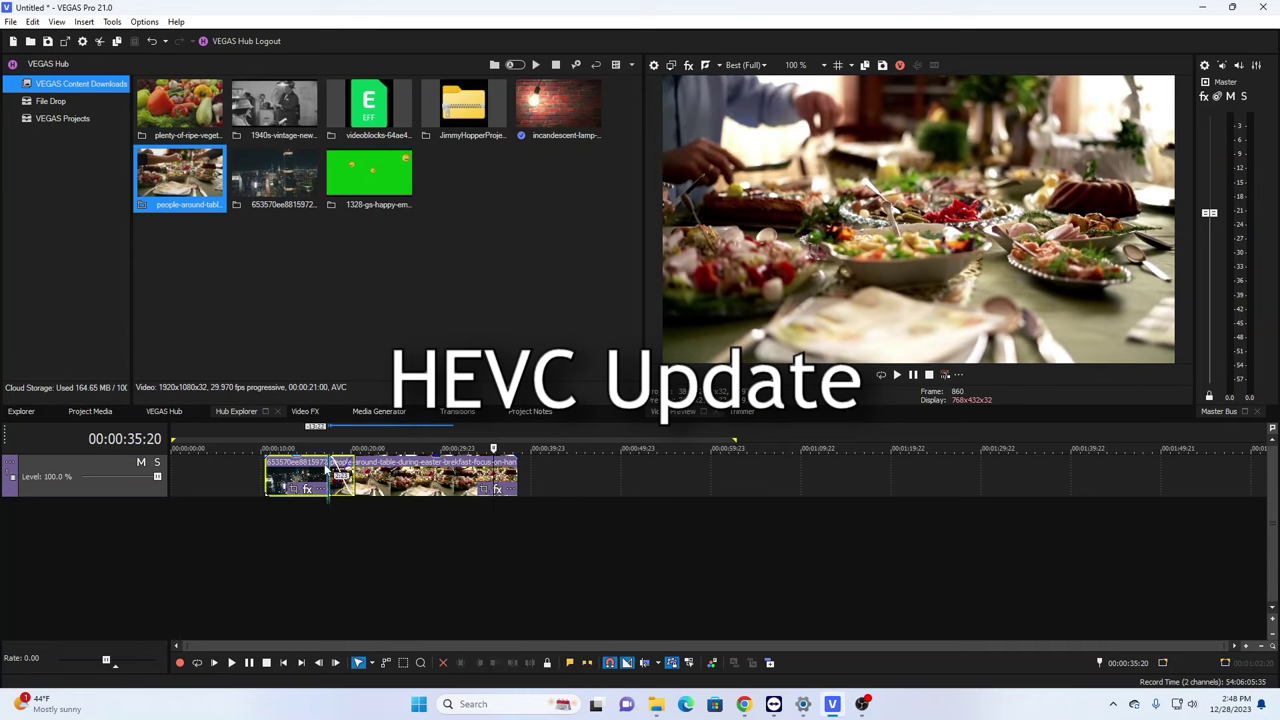
# - Play back the crossfade between the night city clip and the dining table clip
pyautogui.click(327, 470)
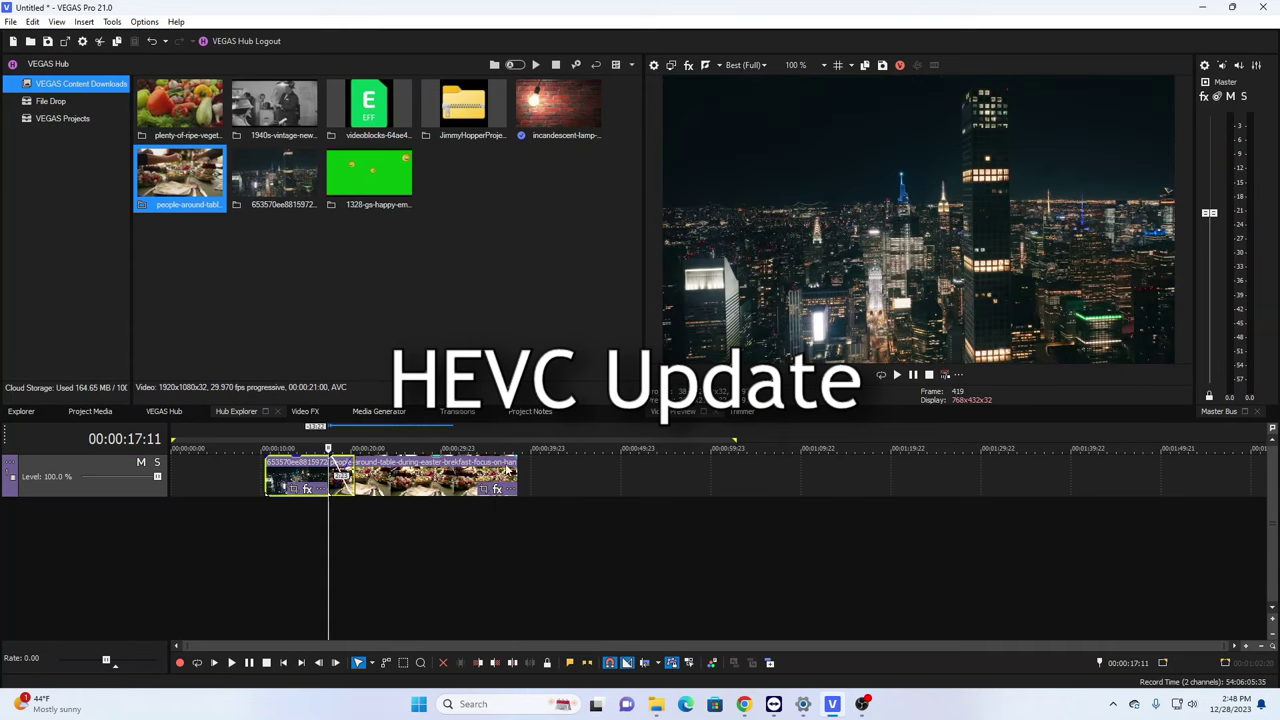
pyautogui.press('space')
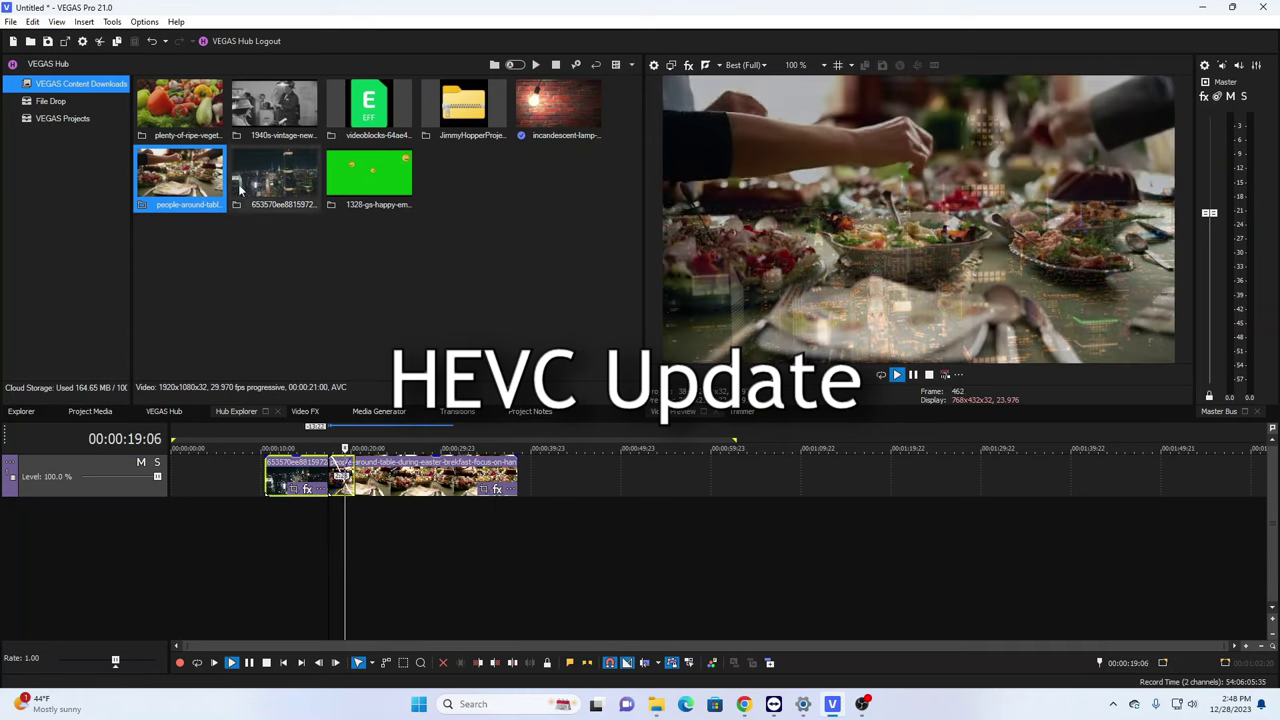
pyautogui.press('space')
# - Add the Title05 Titles & Text preset on a new video track above the crossfade and preview it
pyautogui.hotkey('ctrl', 'shift', 'q')
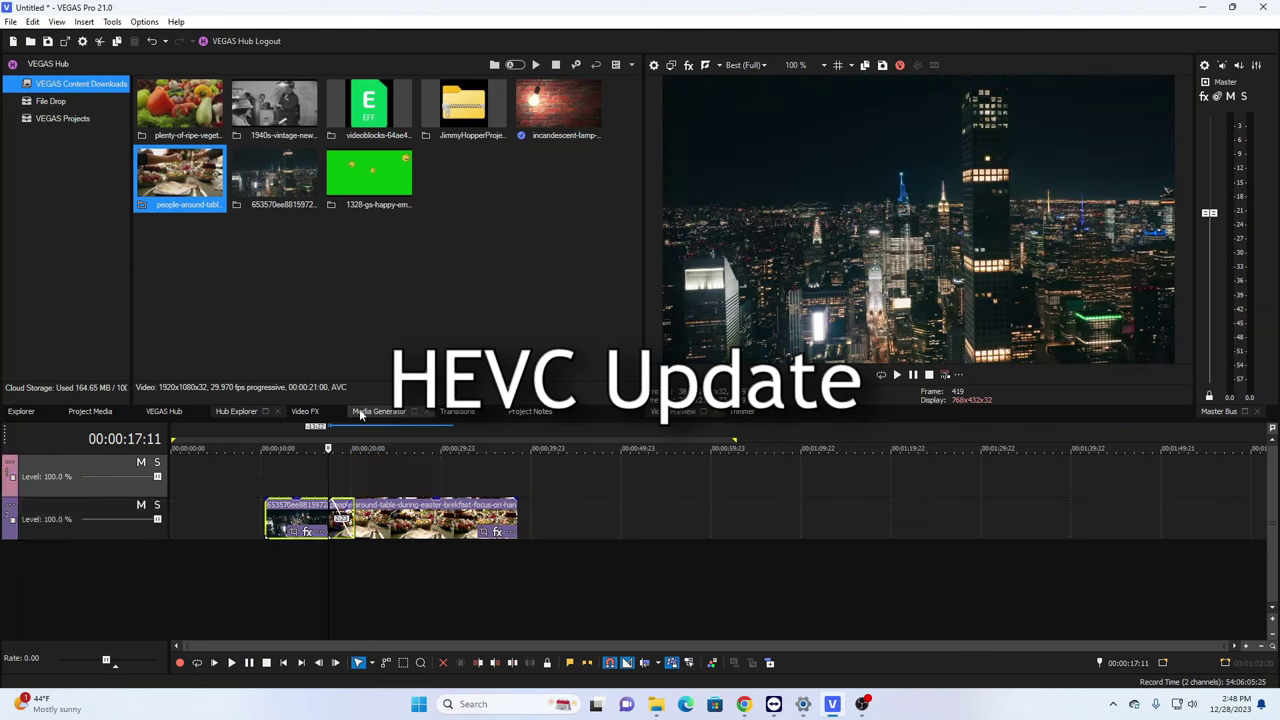
pyautogui.click(454, 414)
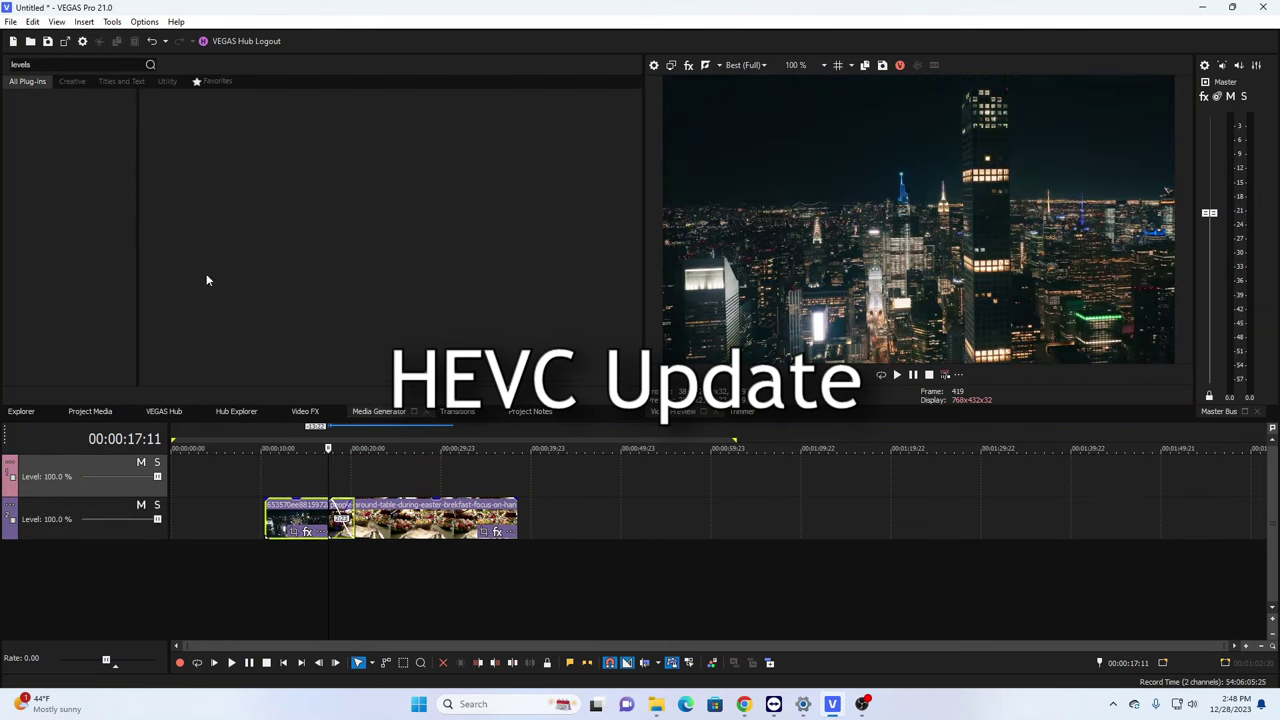
pyautogui.click(24, 82)
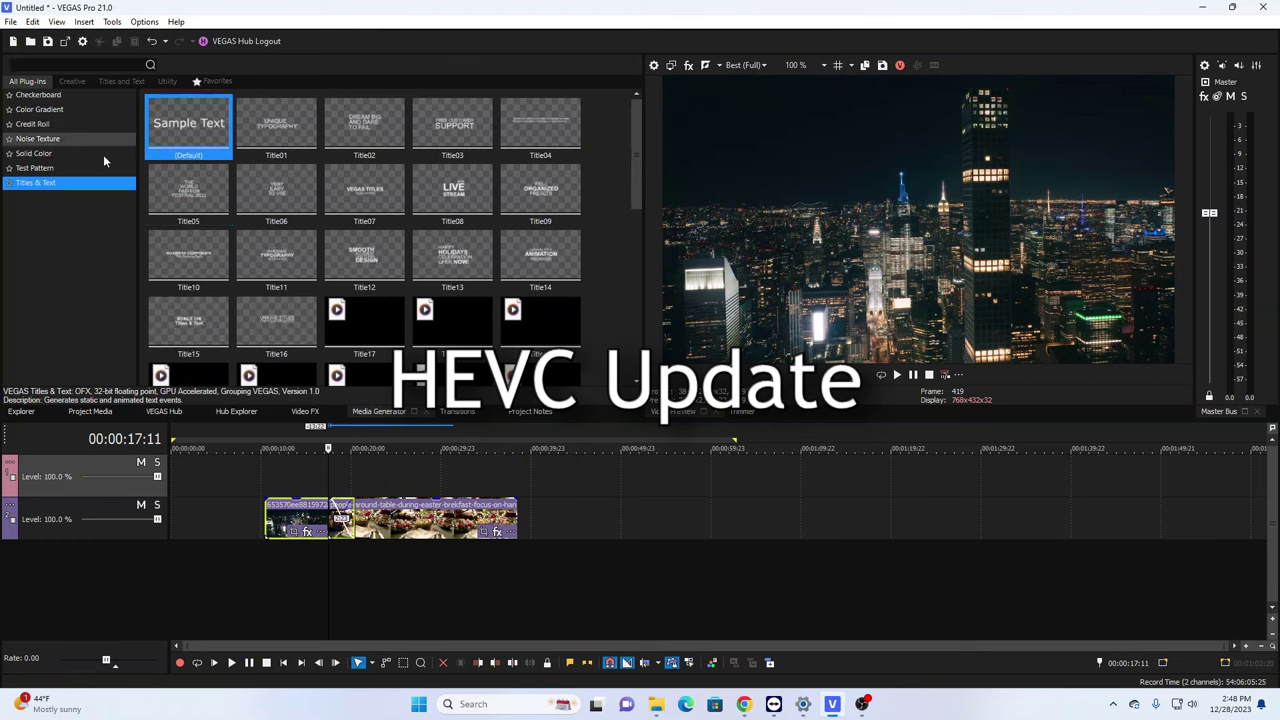
pyautogui.moveTo(188, 190); pyautogui.dragTo(346, 467)
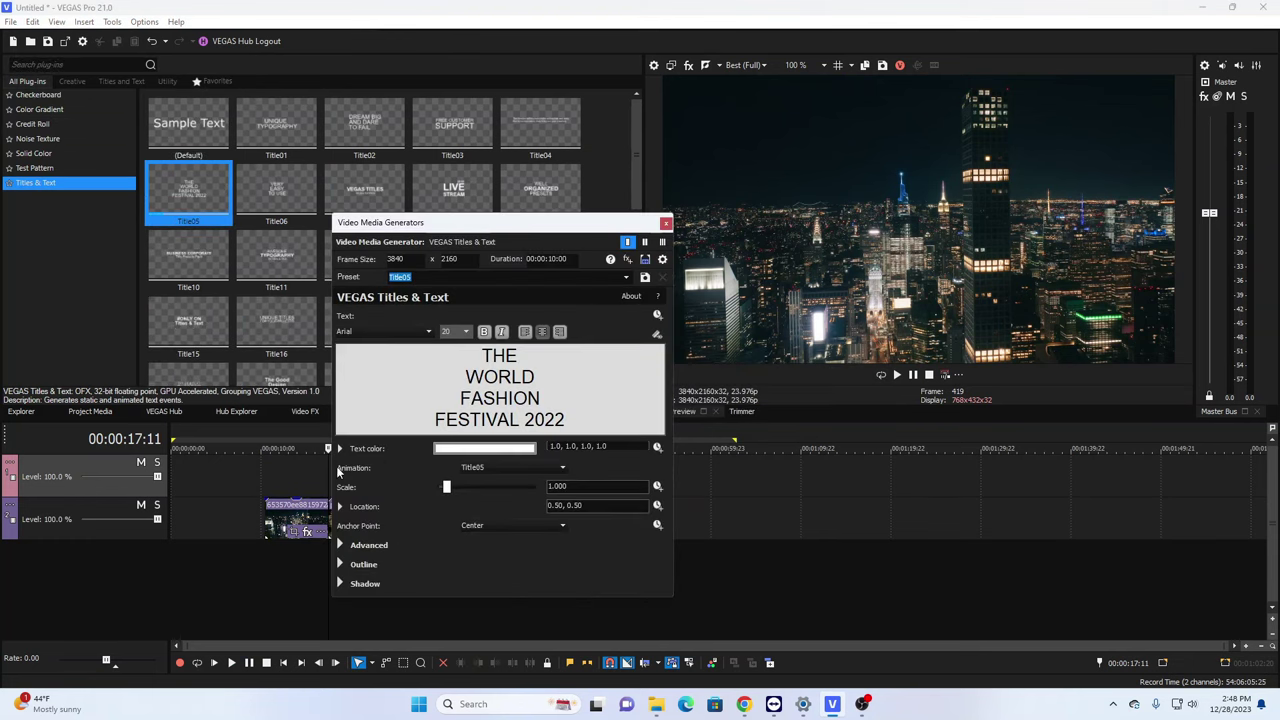
pyautogui.click(666, 222)
pyautogui.press('space')
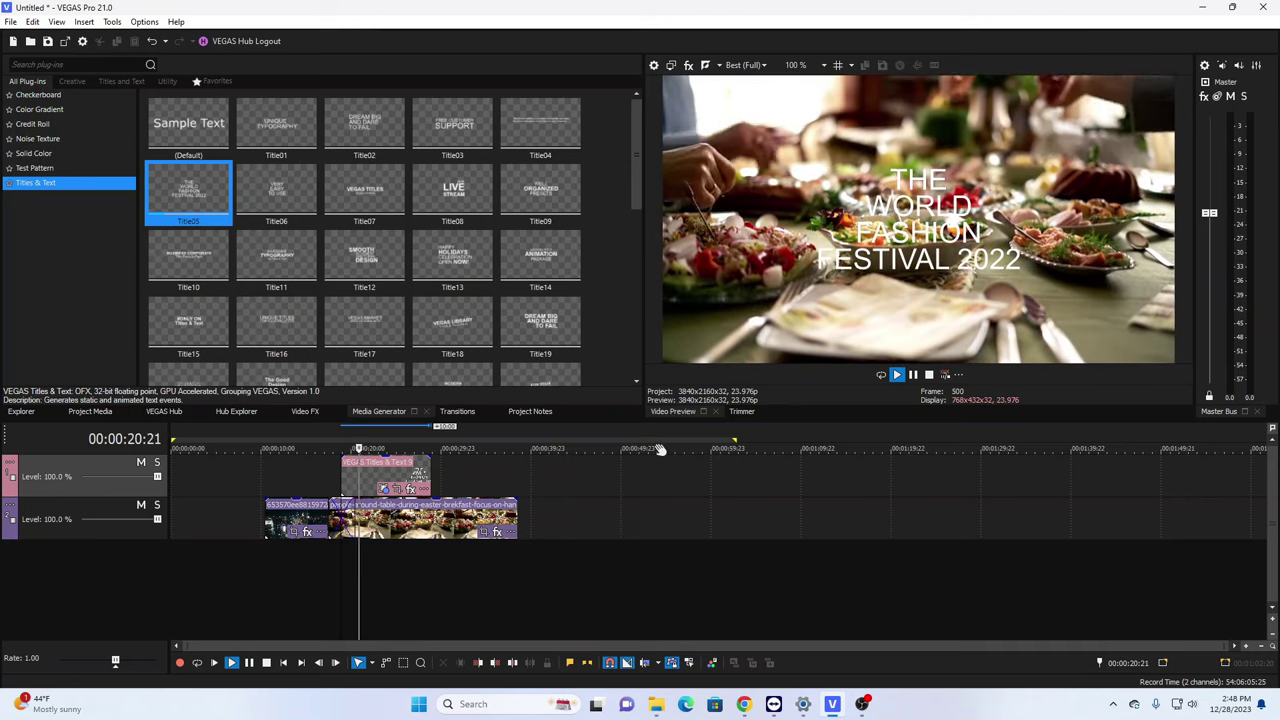
pyautogui.click(913, 379)
# - Open color grading for the night city clip and shape its RGB color curve into a gentle S for more contrast
pyautogui.click(295, 525)
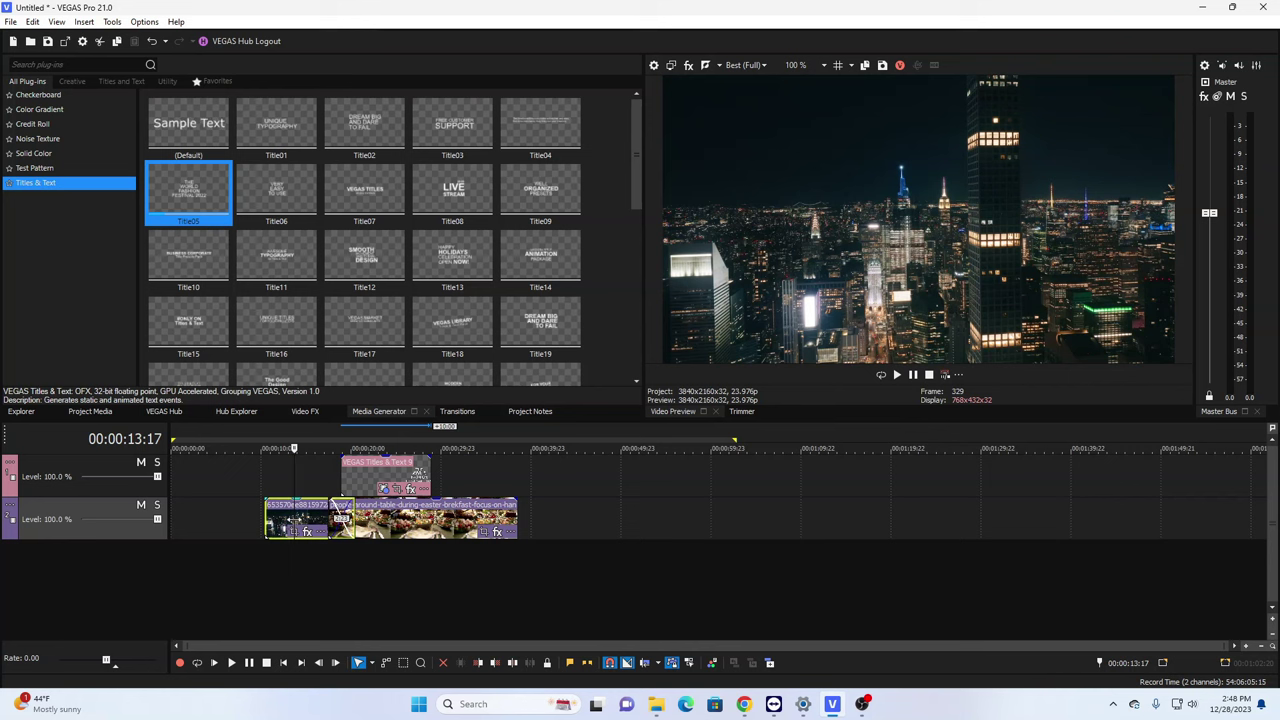
pyautogui.click(294, 524)
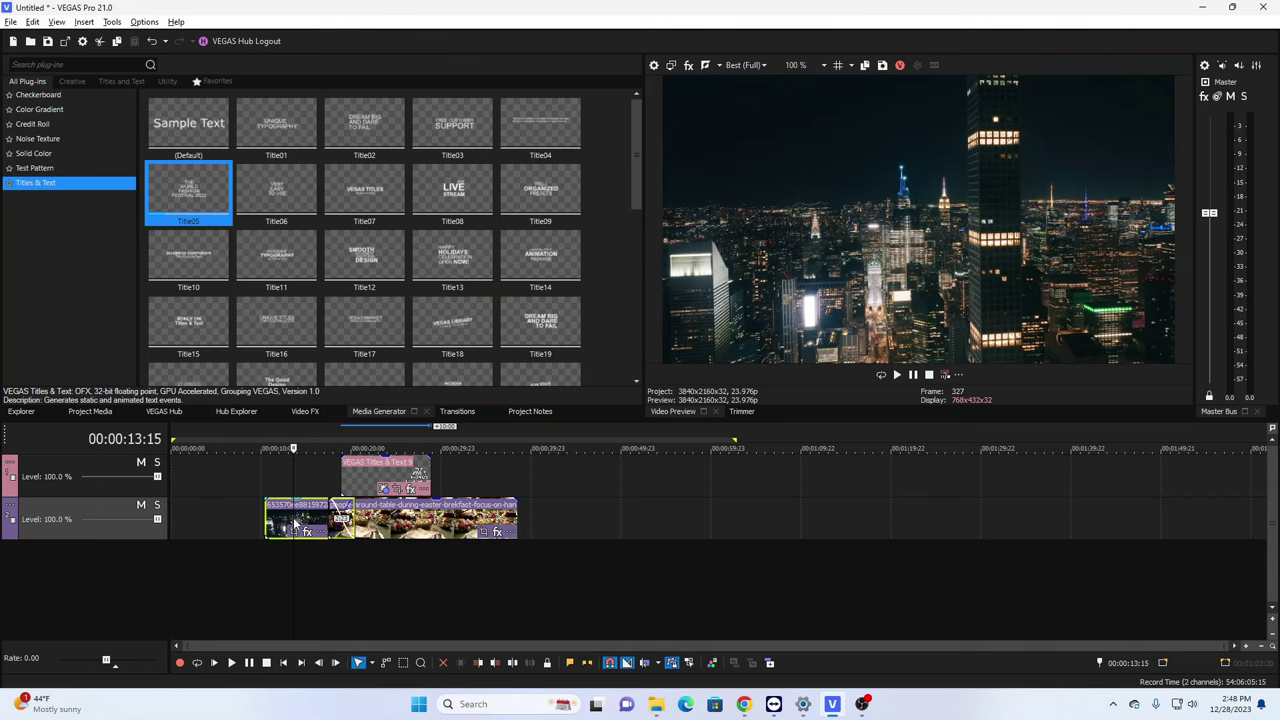
pyautogui.hotkey('ctrl', 'shift', 'g')
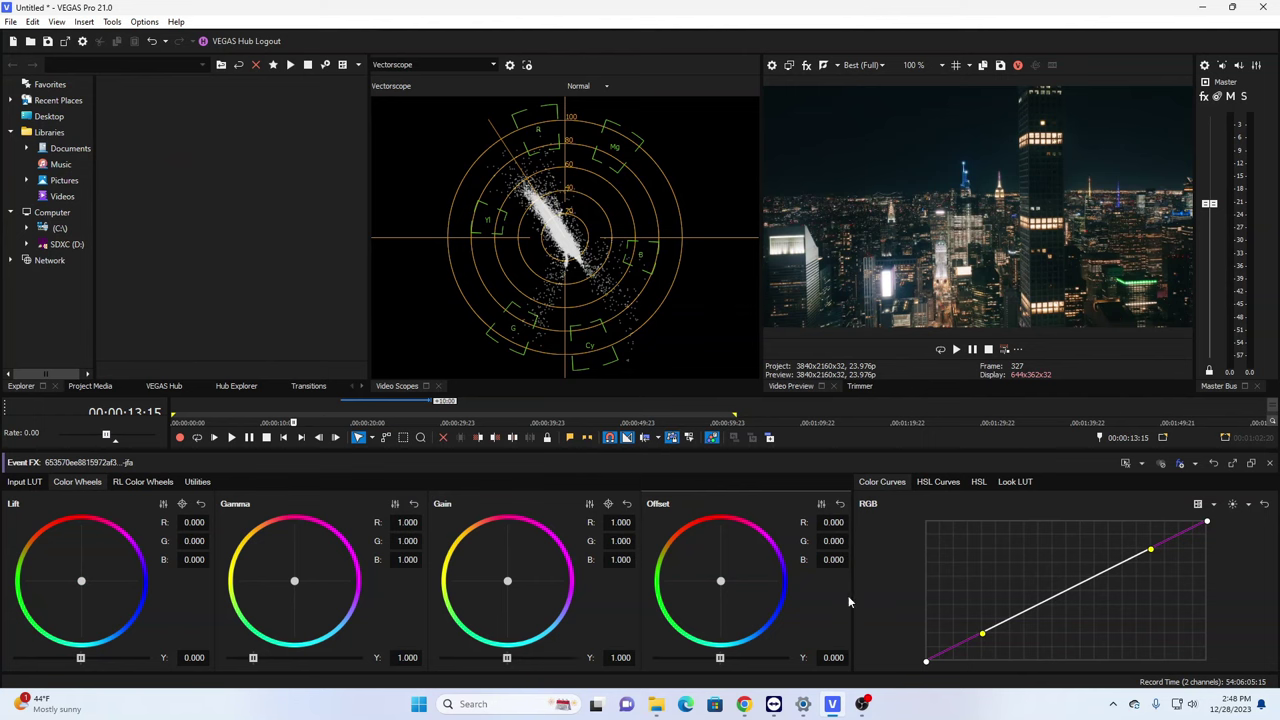
pyautogui.moveTo(988, 640); pyautogui.dragTo(1005, 651)
pyautogui.moveTo(1153, 555); pyautogui.dragTo(1117, 558)
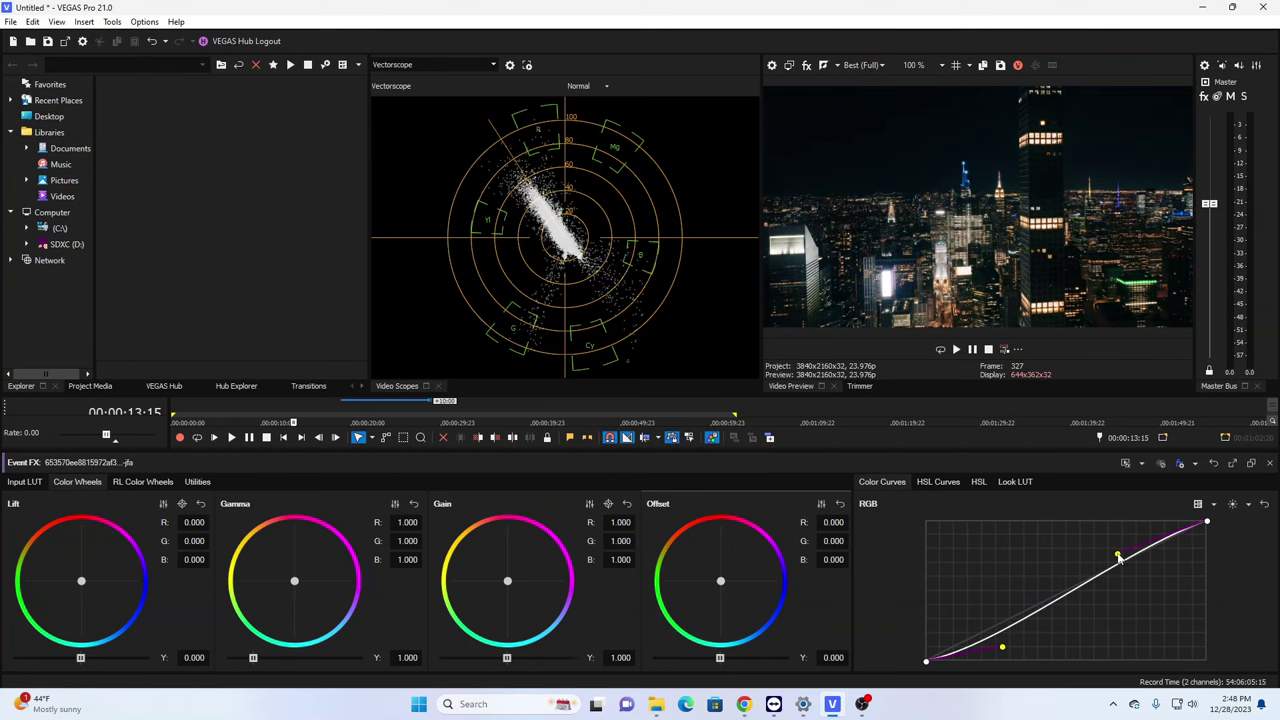
pyautogui.moveTo(1007, 651); pyautogui.dragTo(1014, 649)
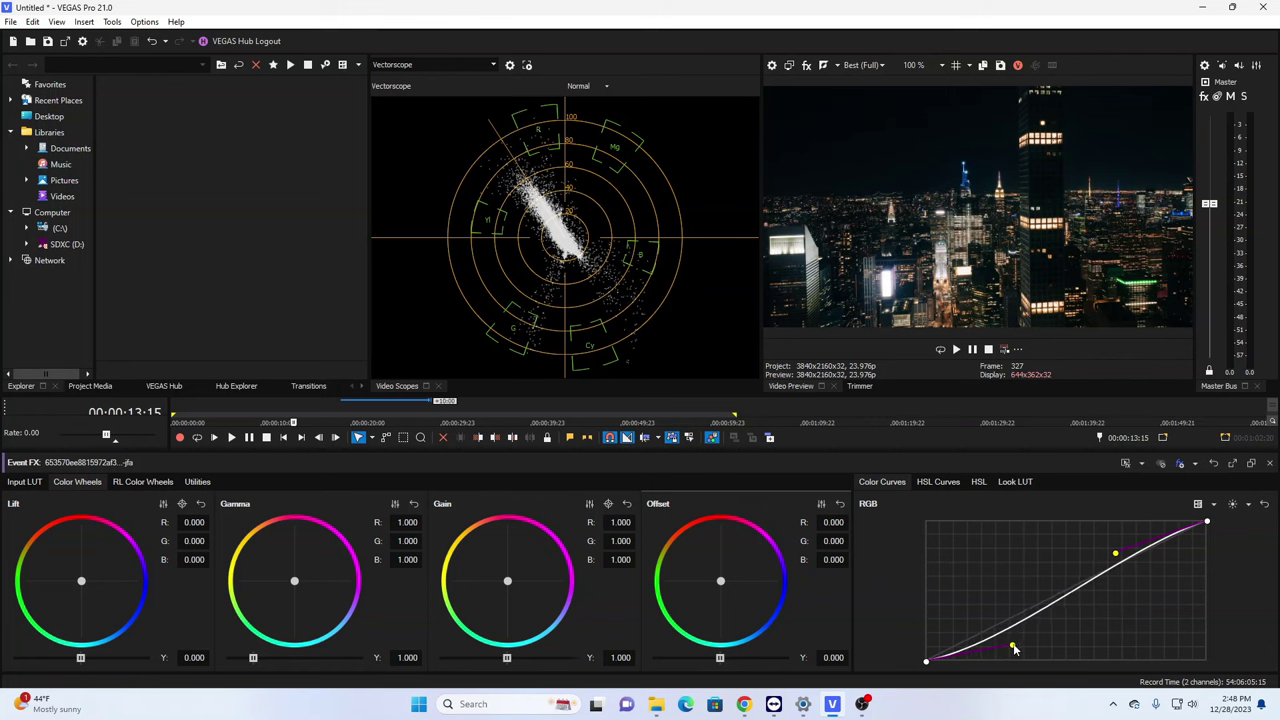
# - Tint the night city clip slightly toward purple with the Offset color wheel and play back the graded timeline
pyautogui.click(722, 583)
pyautogui.moveTo(723, 586); pyautogui.dragTo(724, 585)
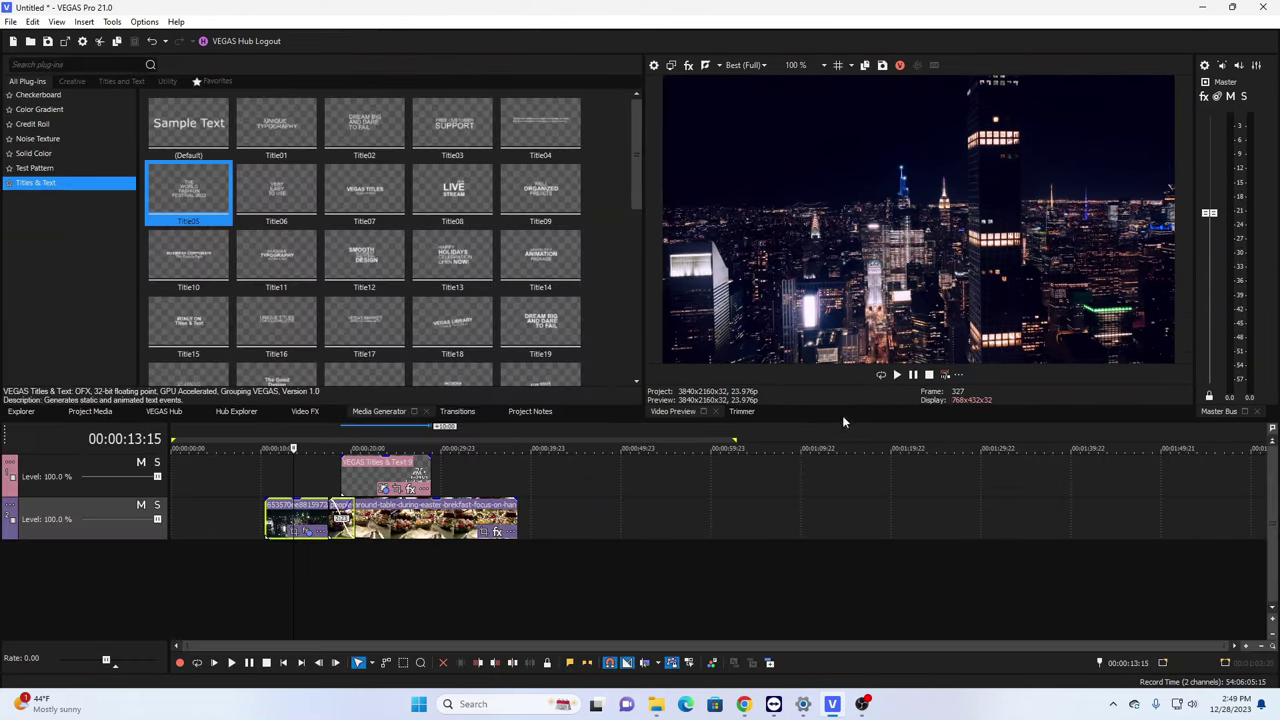
pyautogui.click(895, 377)
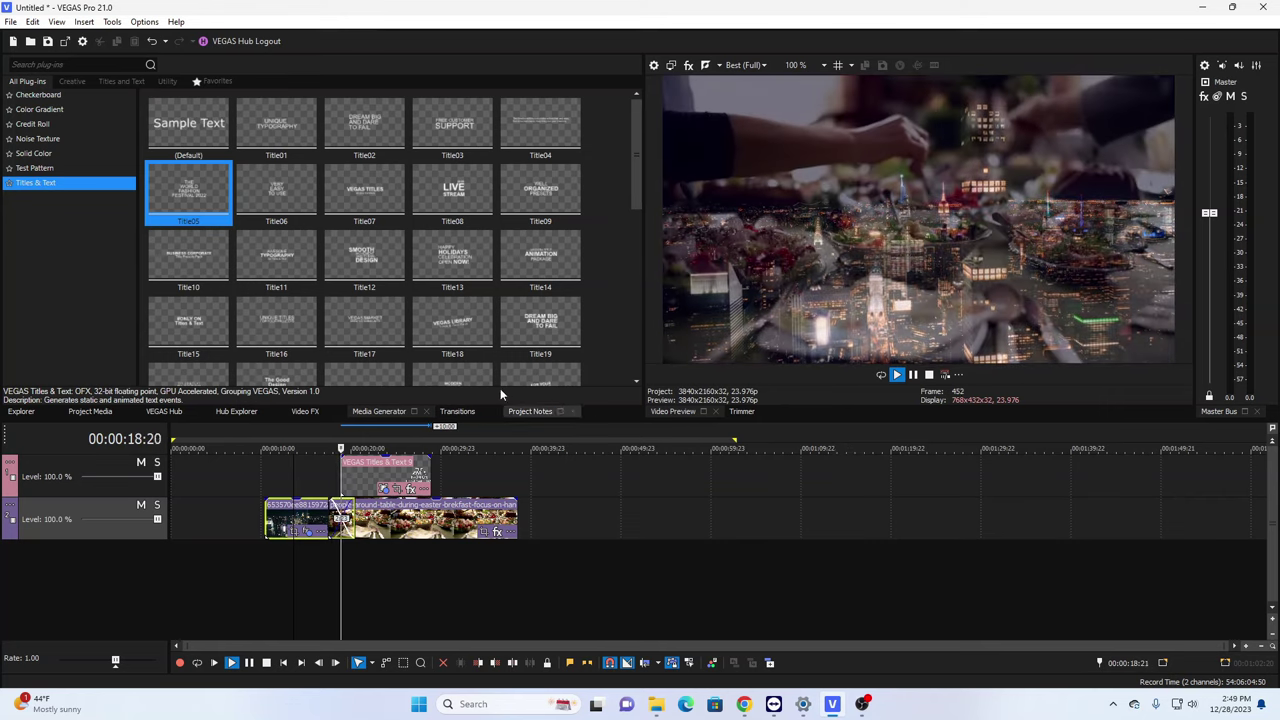
# - Apply the Honeycomb GL Transition to the overlap between the night city and dining table clips and play it back
pyautogui.click(464, 411)
pyautogui.moveTo(364, 318); pyautogui.dragTo(333, 510)
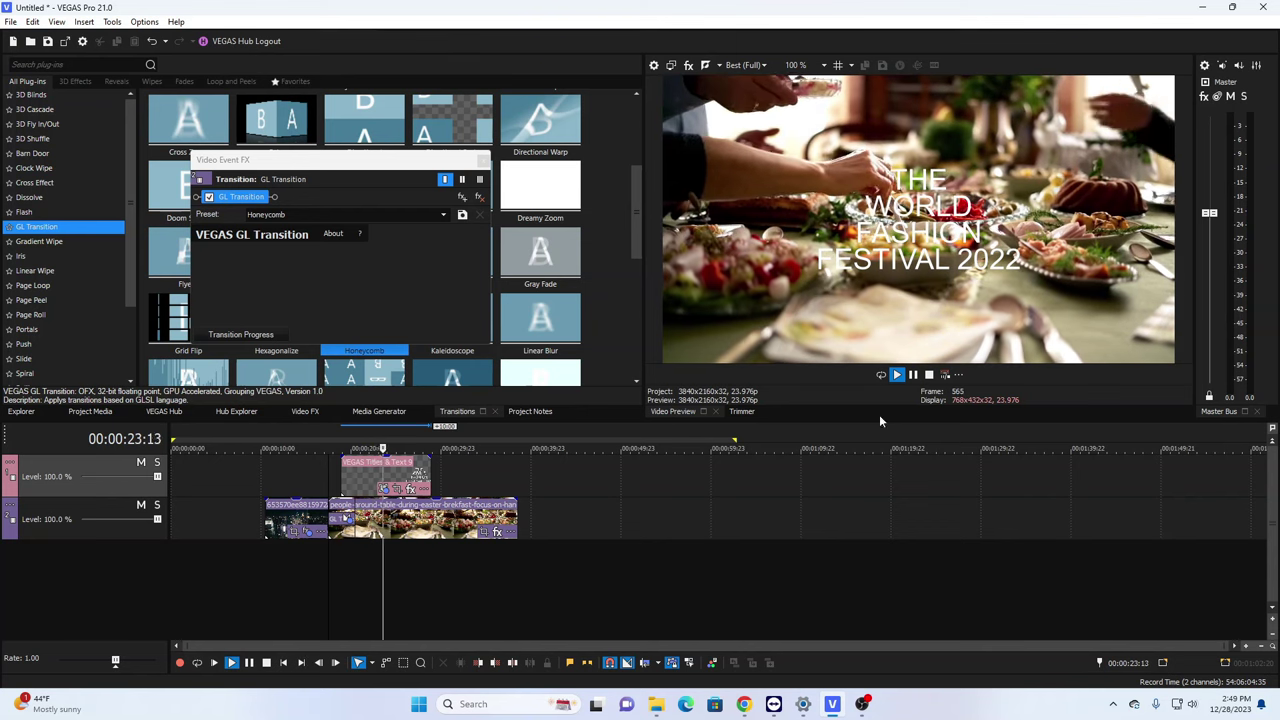
pyautogui.click(913, 376)
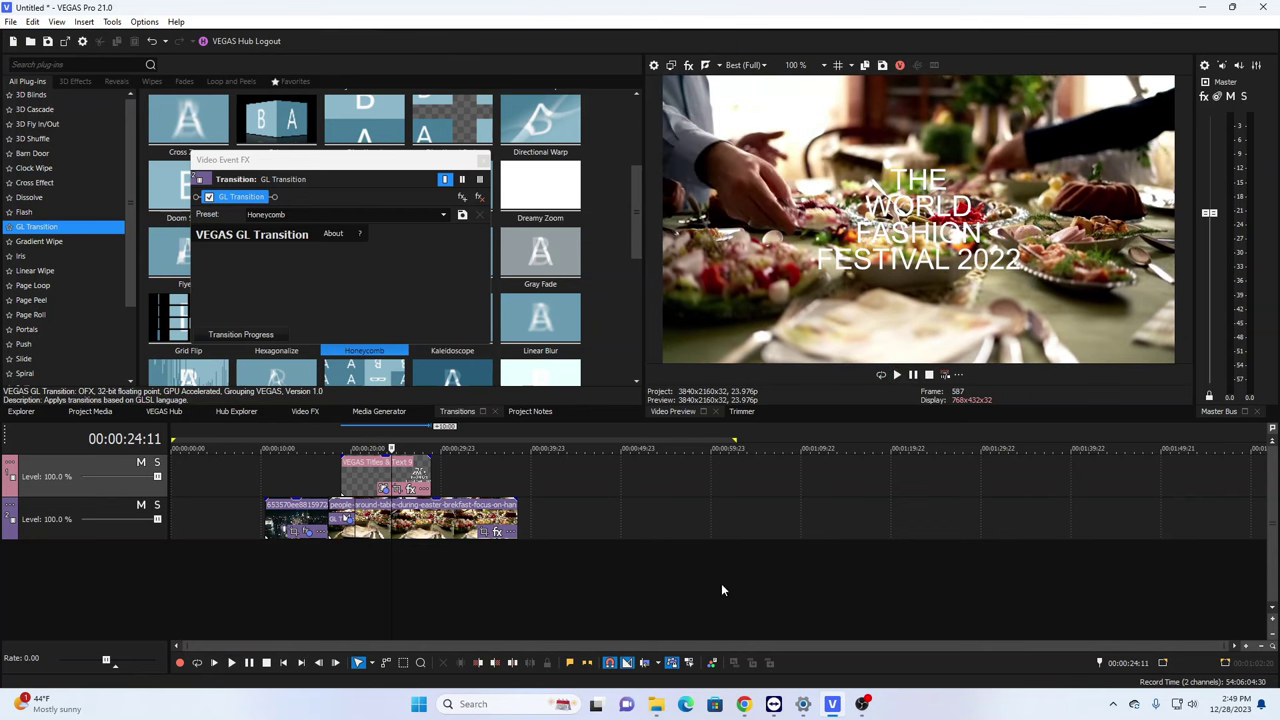
pyautogui.click(484, 160)
pyautogui.click(317, 476)
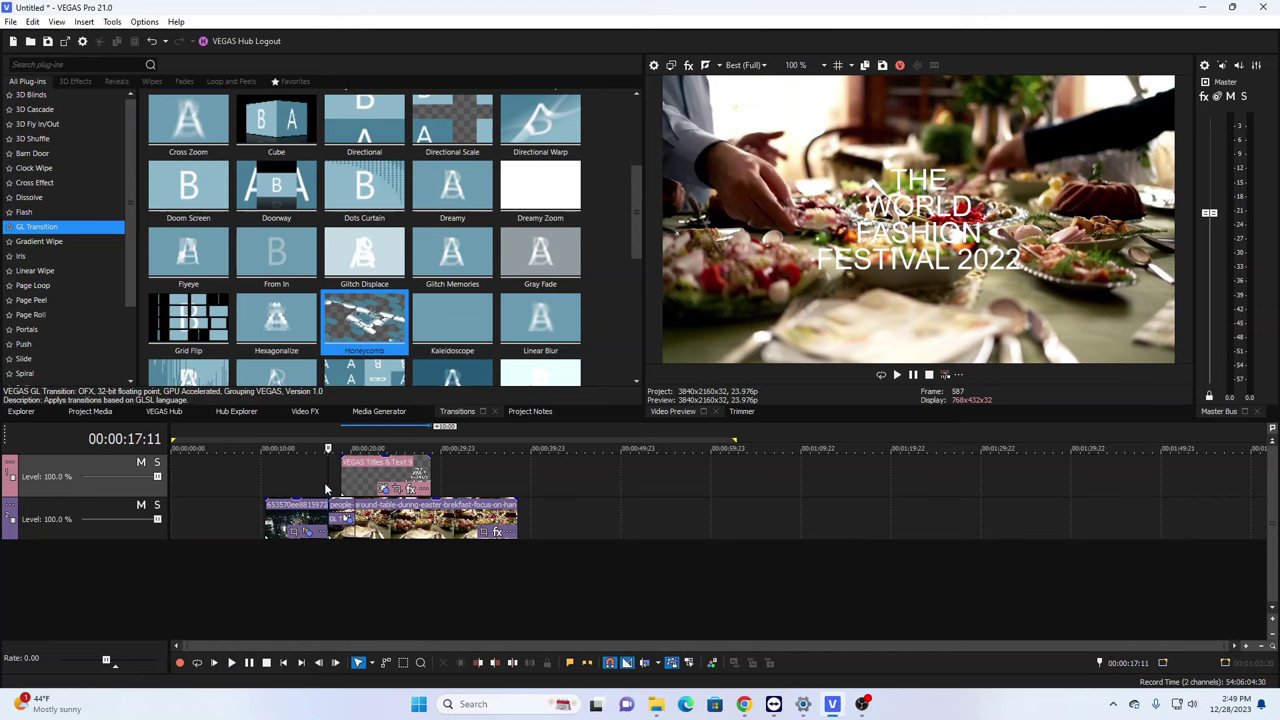
pyautogui.press('space')
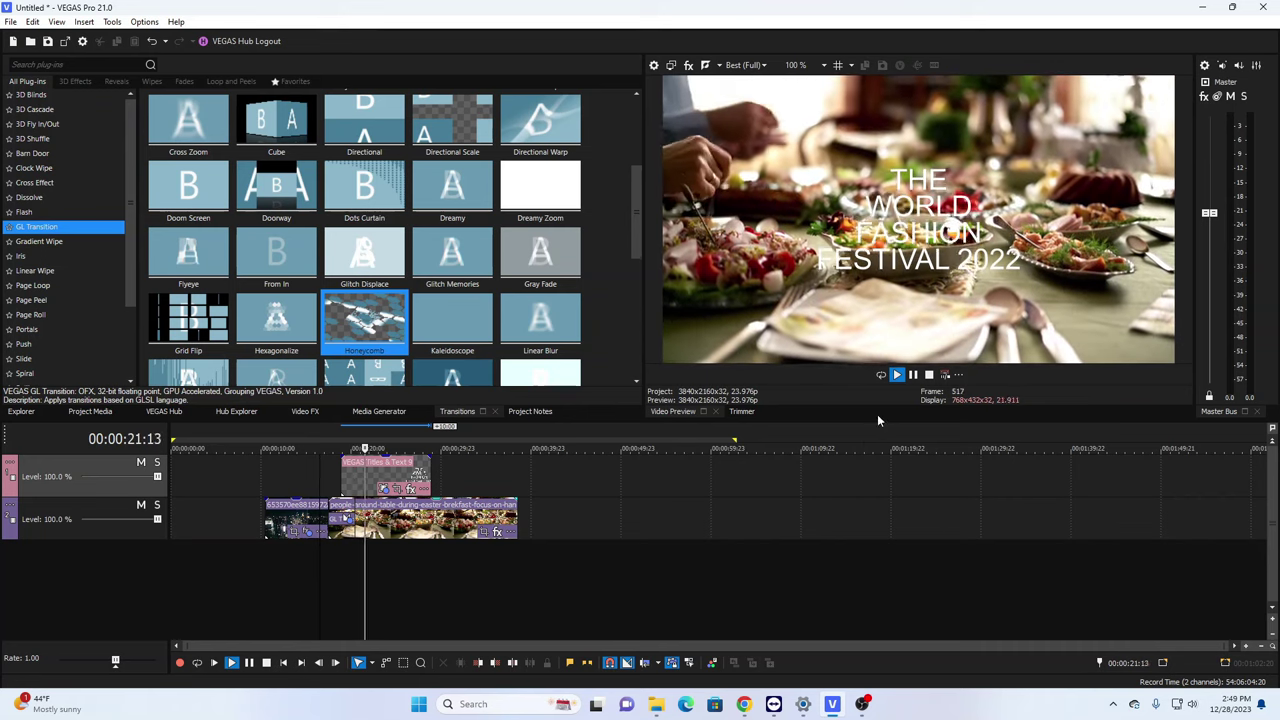
# - Pause the playback of the titled dining table timeline
pyautogui.click(913, 377)
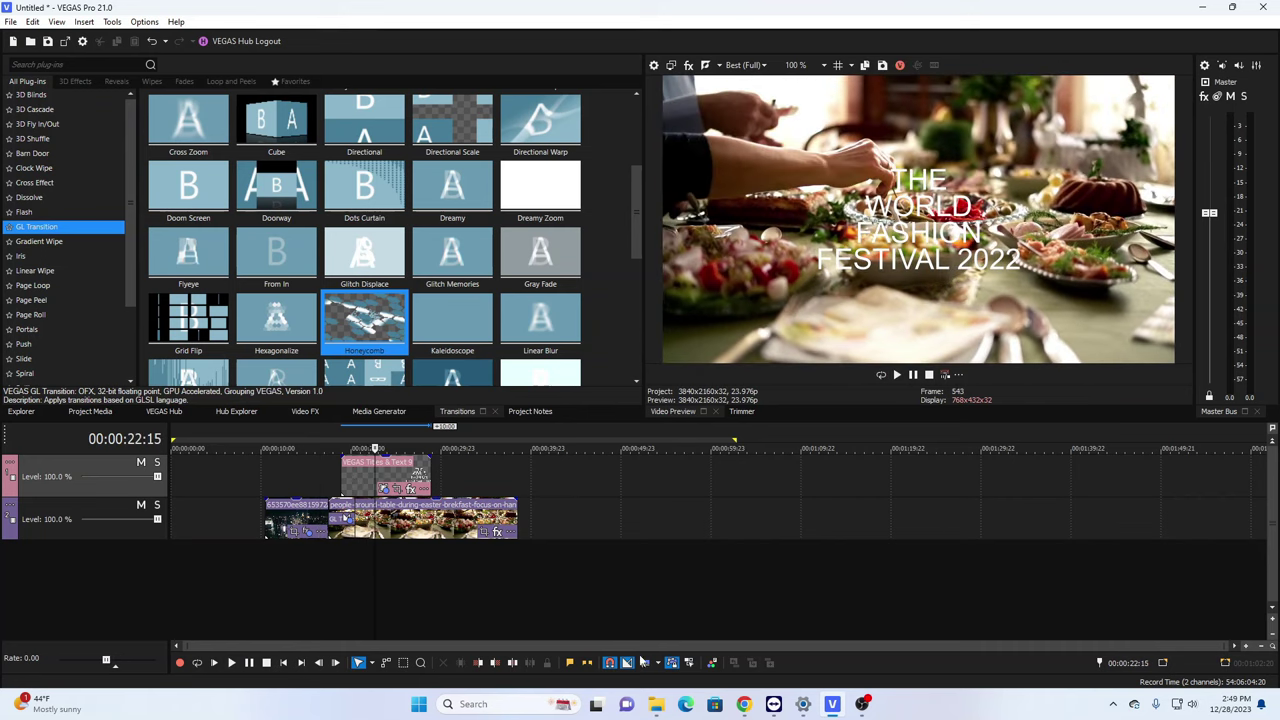
pyautogui.moveTo(661, 696)
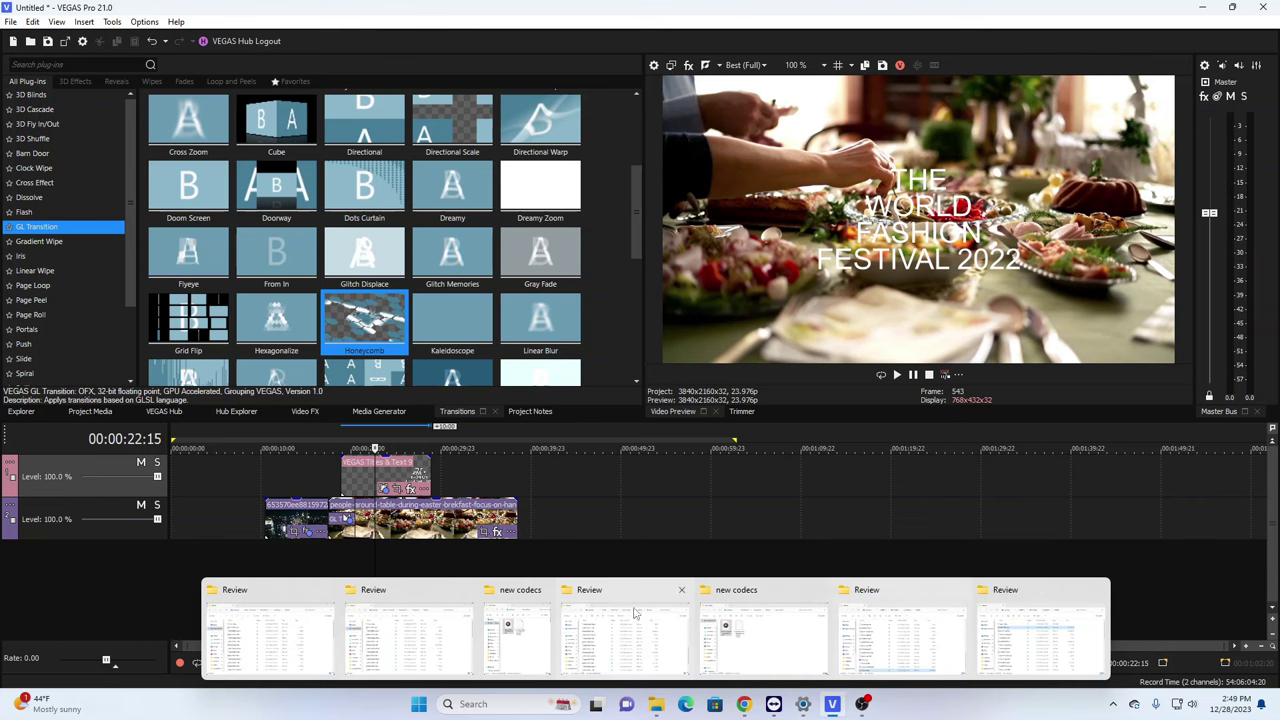
pyautogui.click(628, 521)
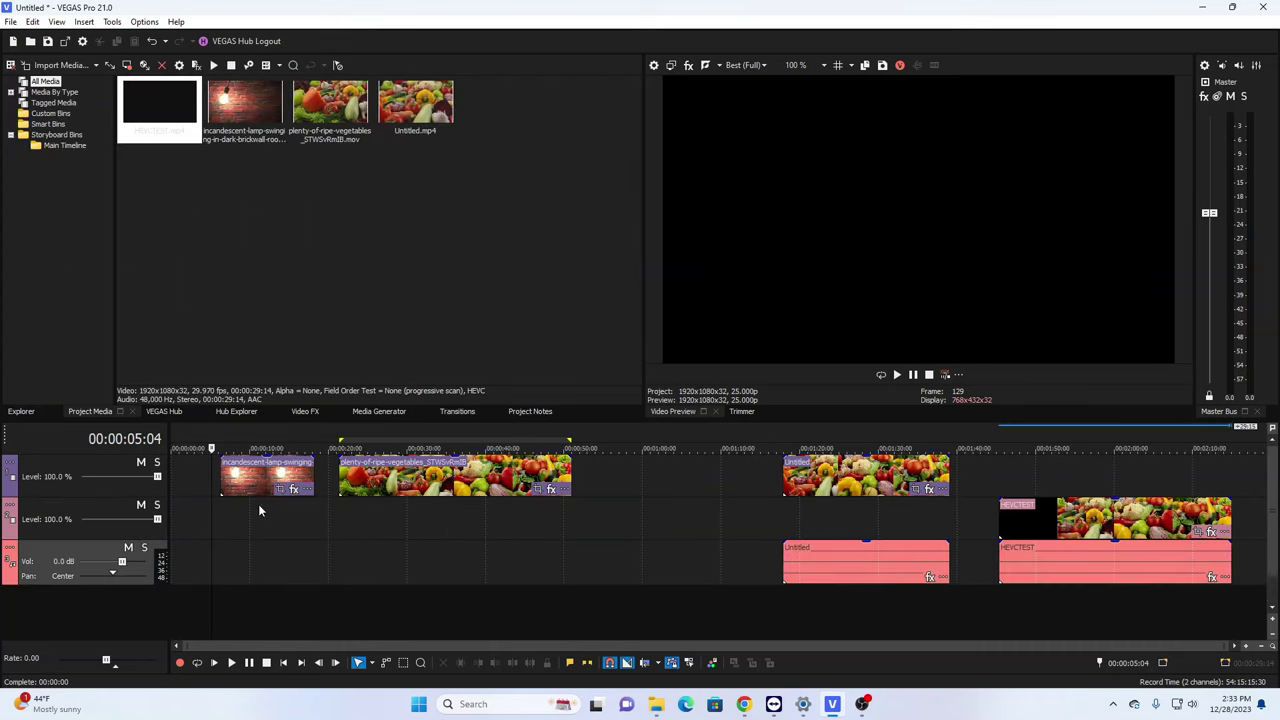
# - Move the incandescent lamp clip to the timeline start and stack the vegetables clip directly beneath it on the second video track
pyautogui.click(254, 476)
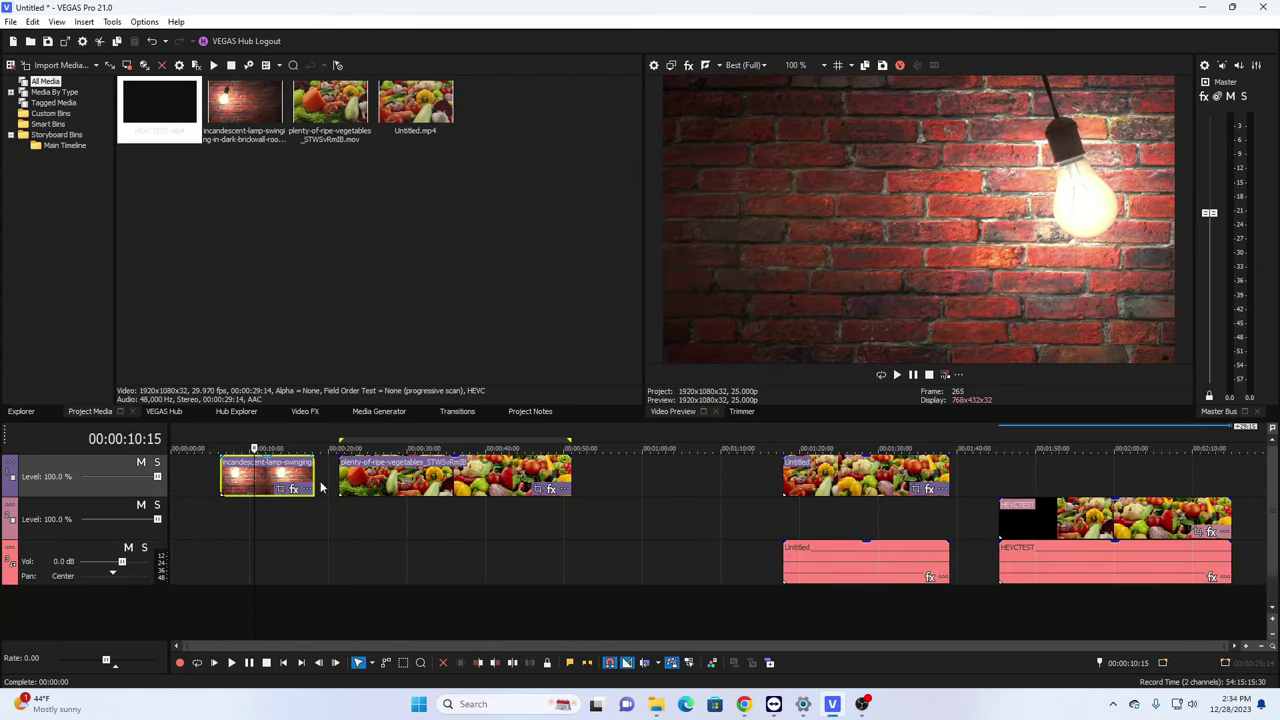
pyautogui.moveTo(252, 480); pyautogui.dragTo(204, 480)
pyautogui.moveTo(359, 478); pyautogui.dragTo(192, 520)
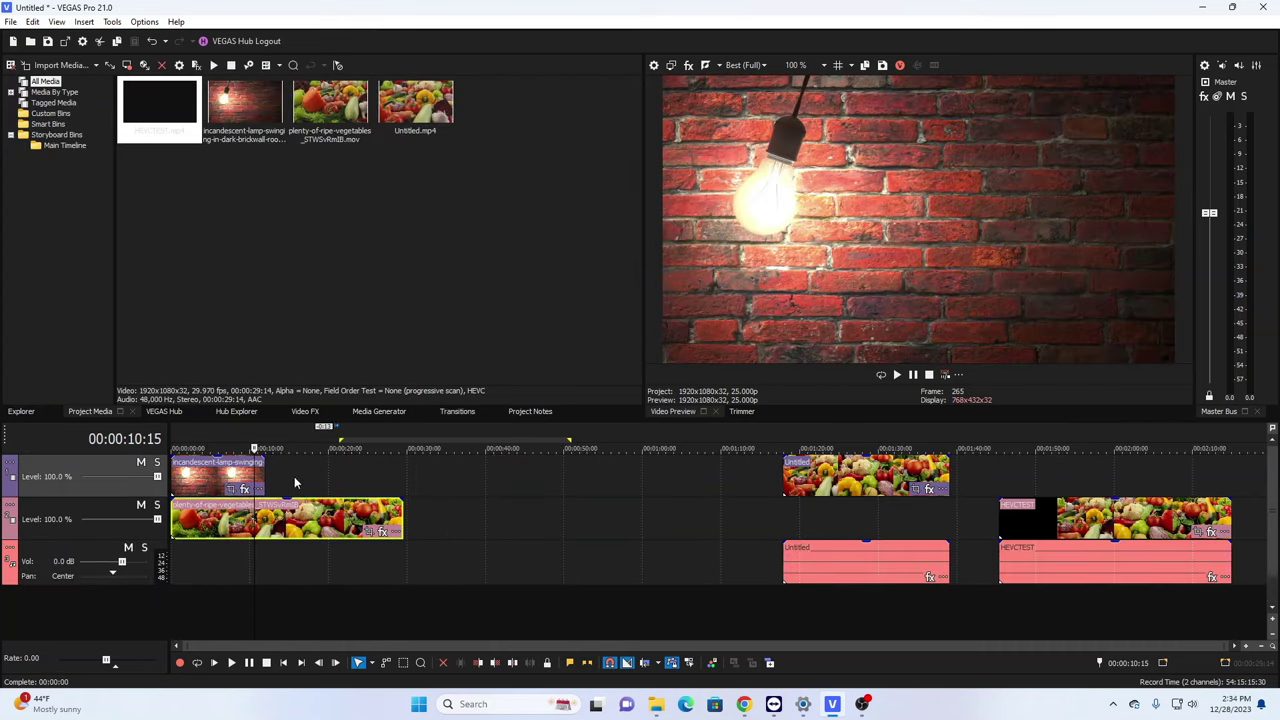
pyautogui.click(298, 518)
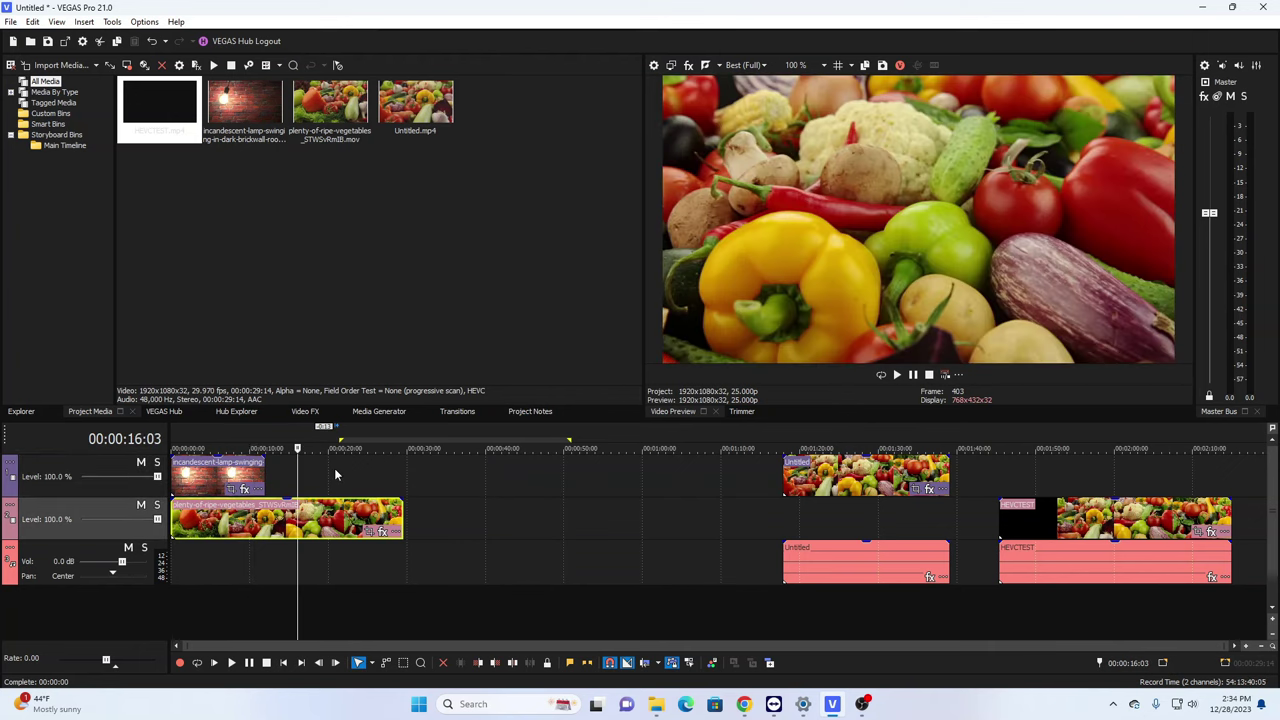
# - Extend the lamp and vegetables clips to a shared end at about 36 seconds and play back the stacked section
pyautogui.moveTo(265, 477); pyautogui.dragTo(453, 512)
pyautogui.click(186, 482)
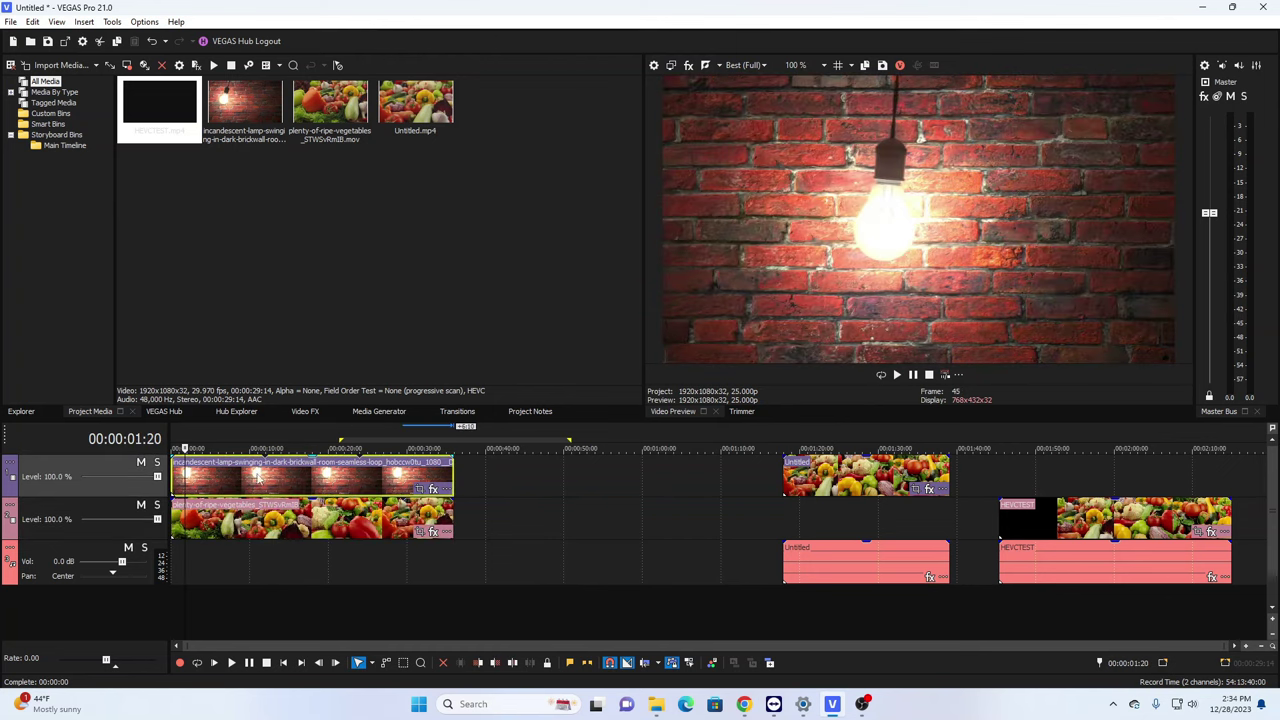
pyautogui.click(896, 375)
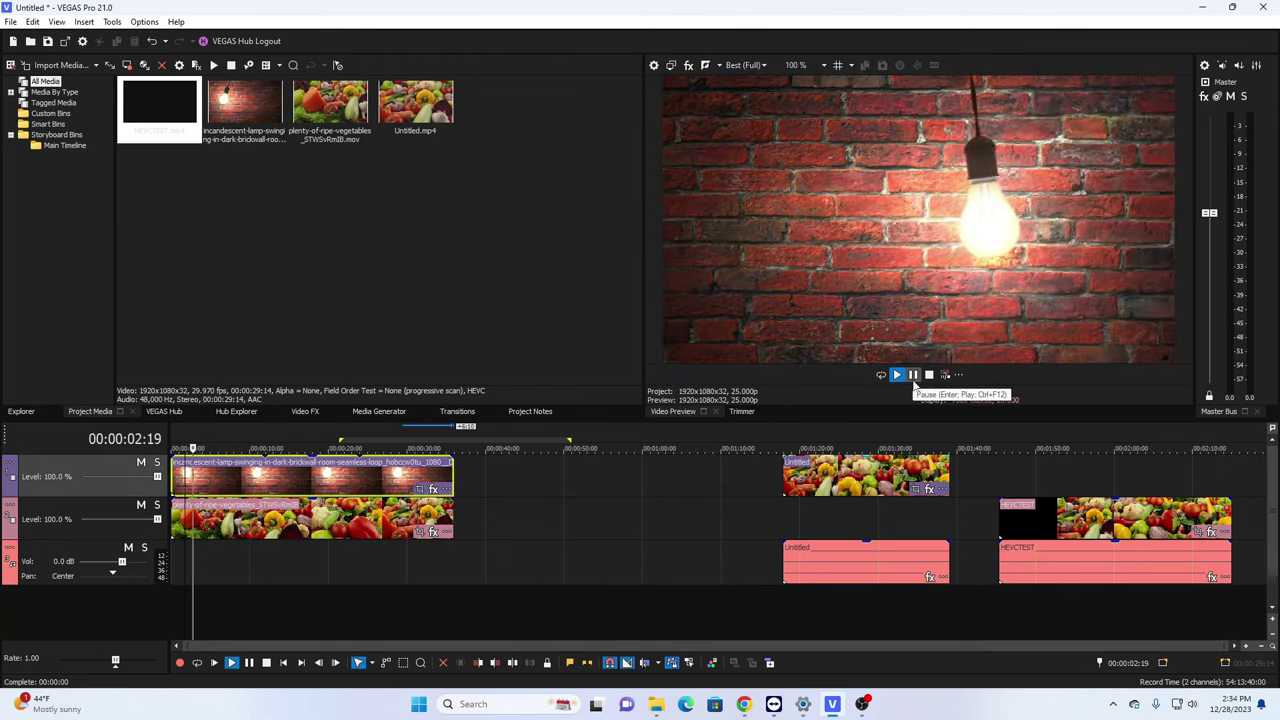
pyautogui.click(163, 411)
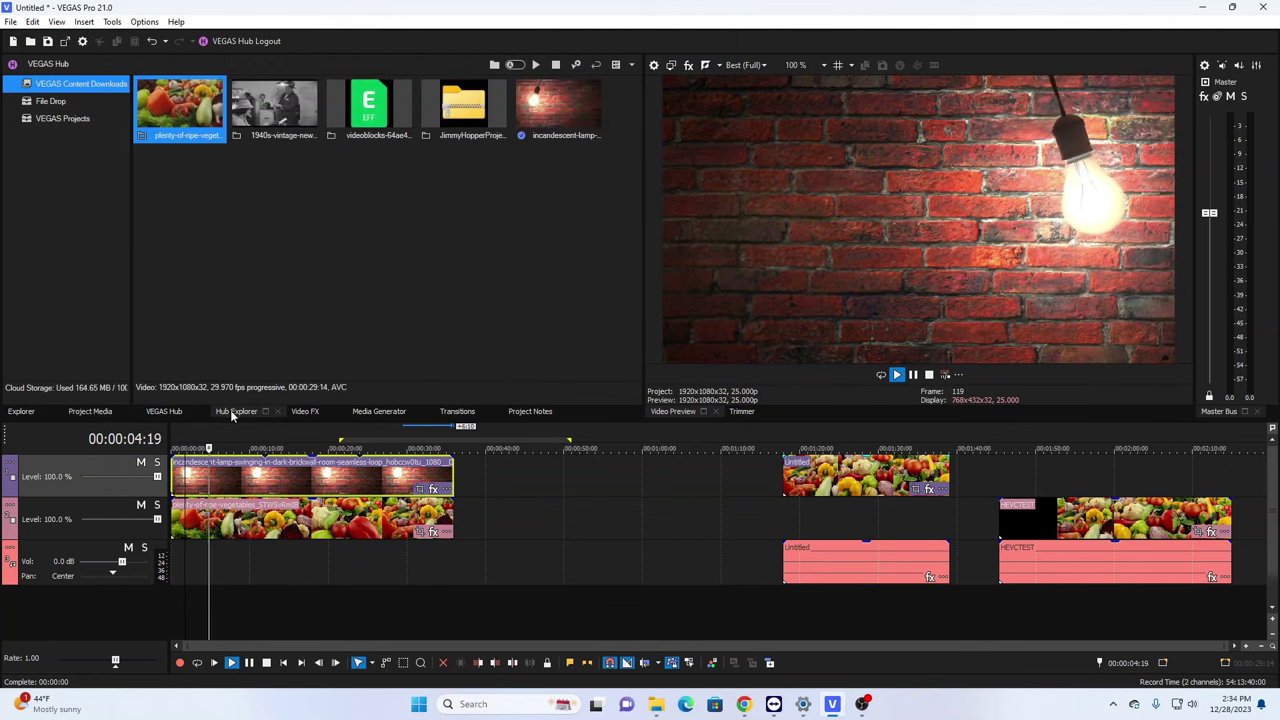
pyautogui.click(231, 410)
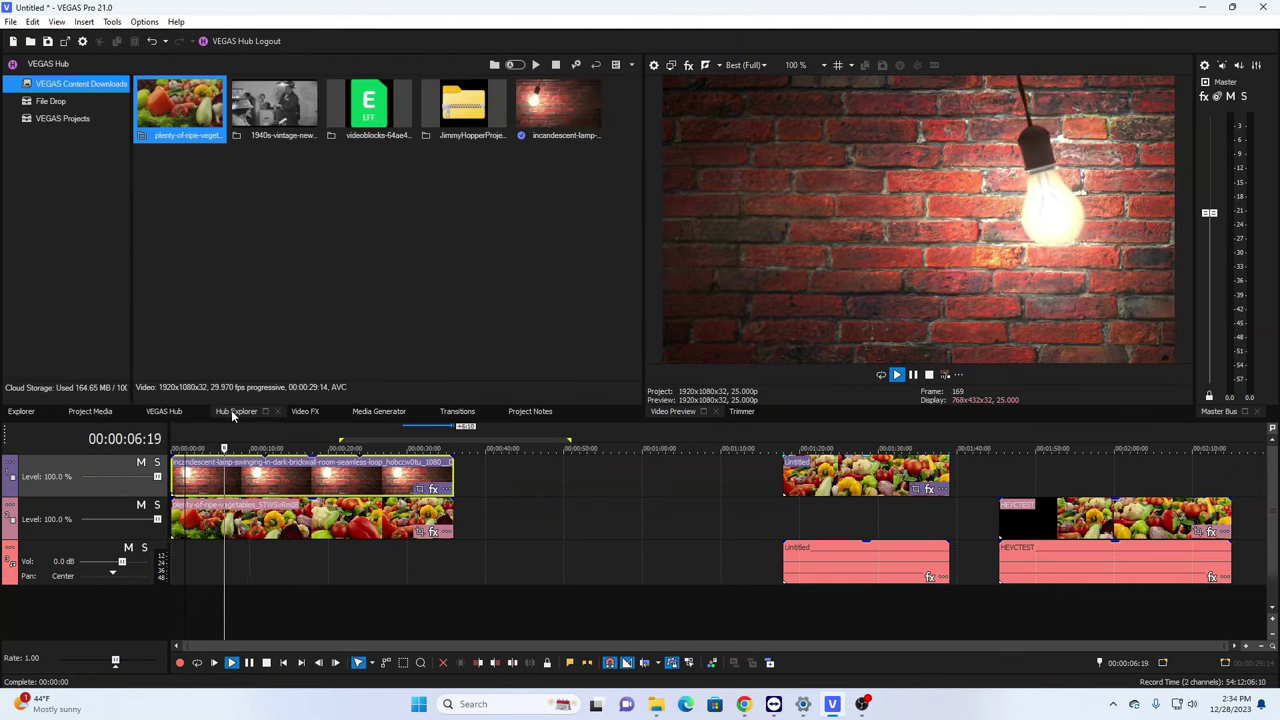
pyautogui.click(912, 376)
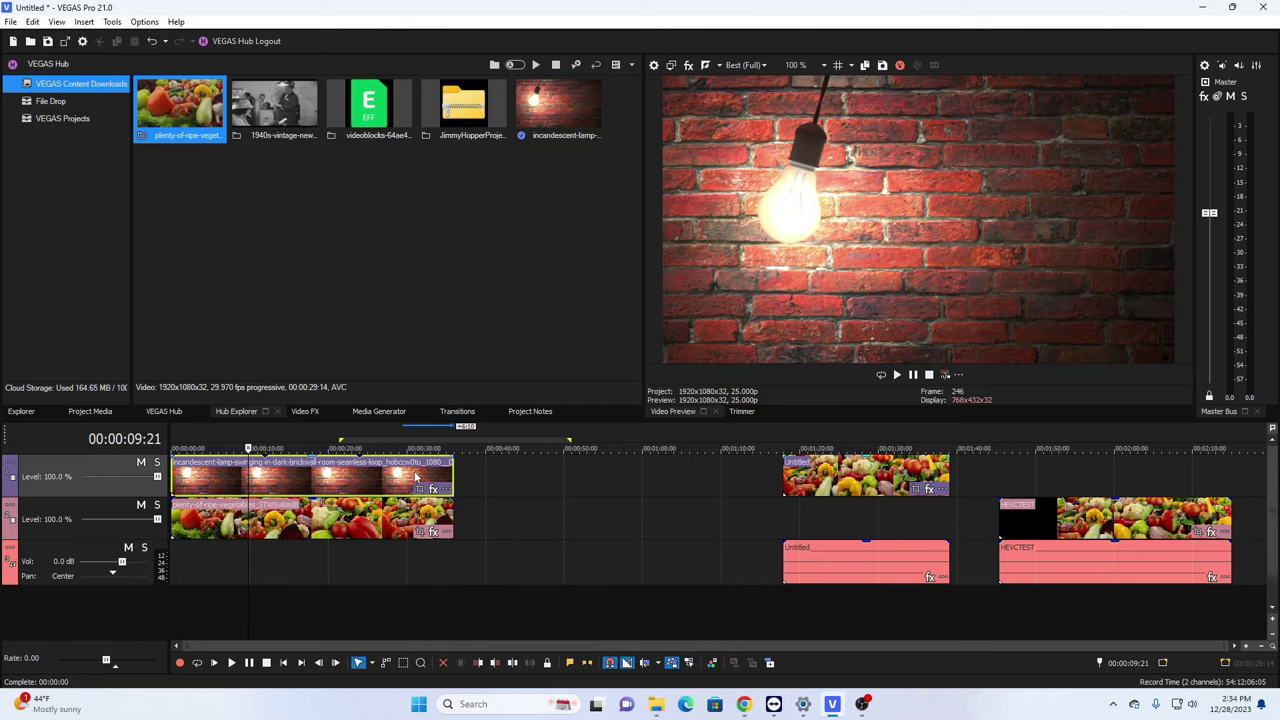
# - Set the lamp track's compositing mode to Hard Light and loop playback over the two stacked clips
pyautogui.click(9, 466)
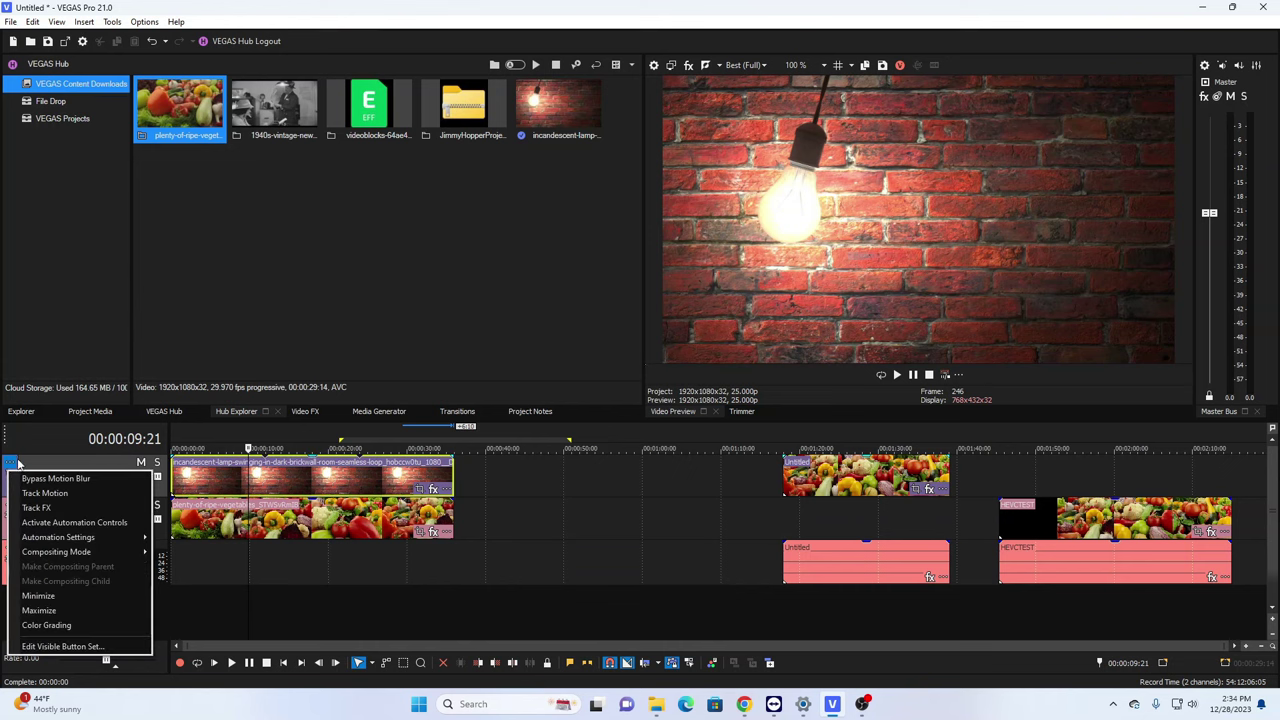
pyautogui.moveTo(110, 554)
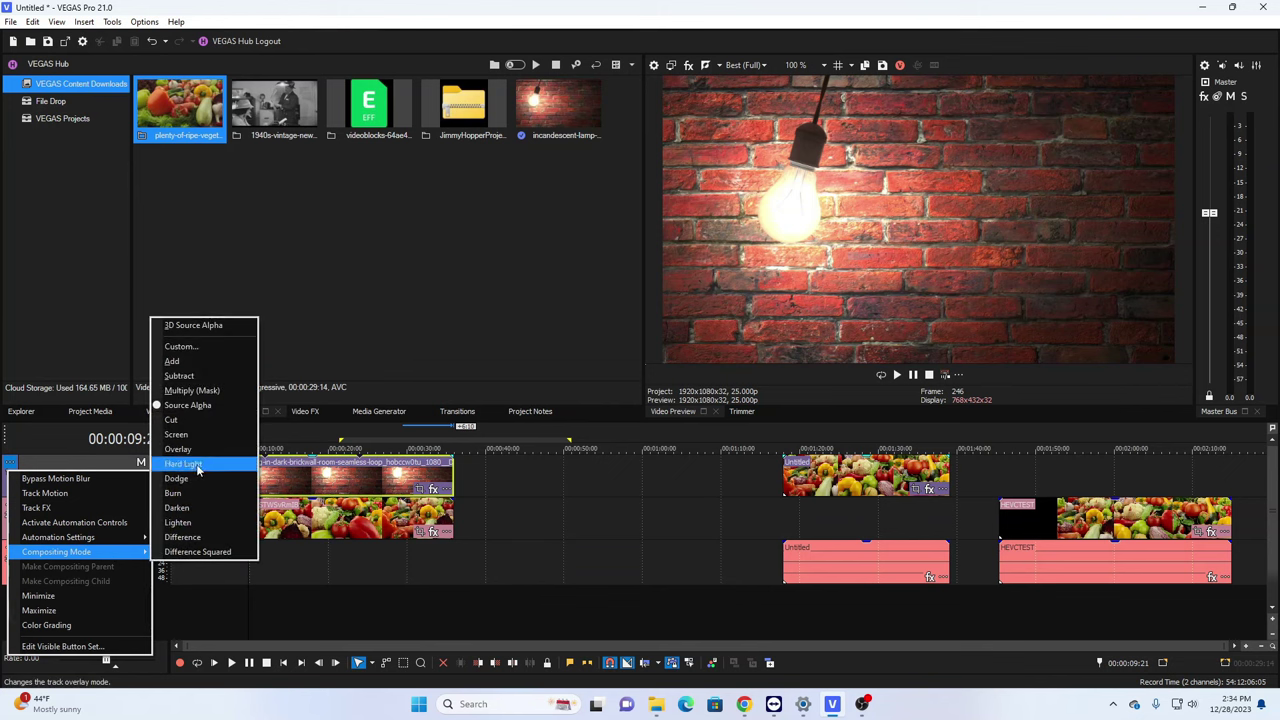
pyautogui.click(185, 479)
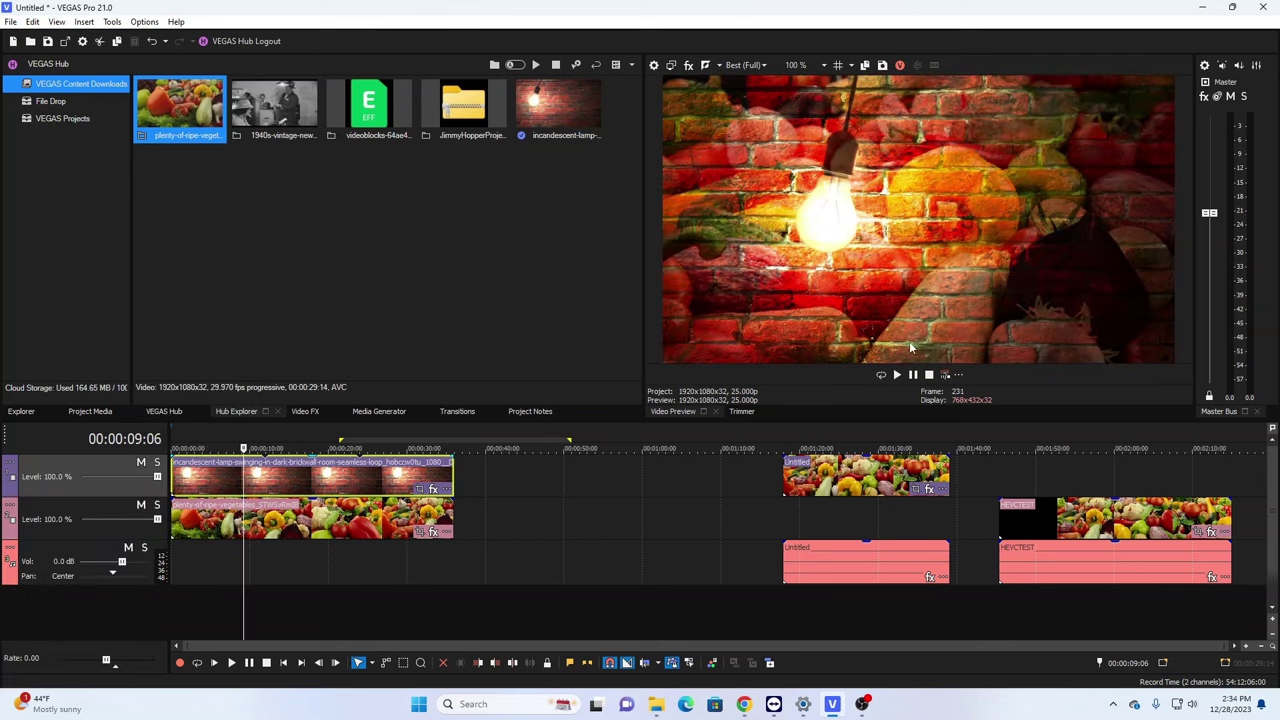
pyautogui.click(898, 376)
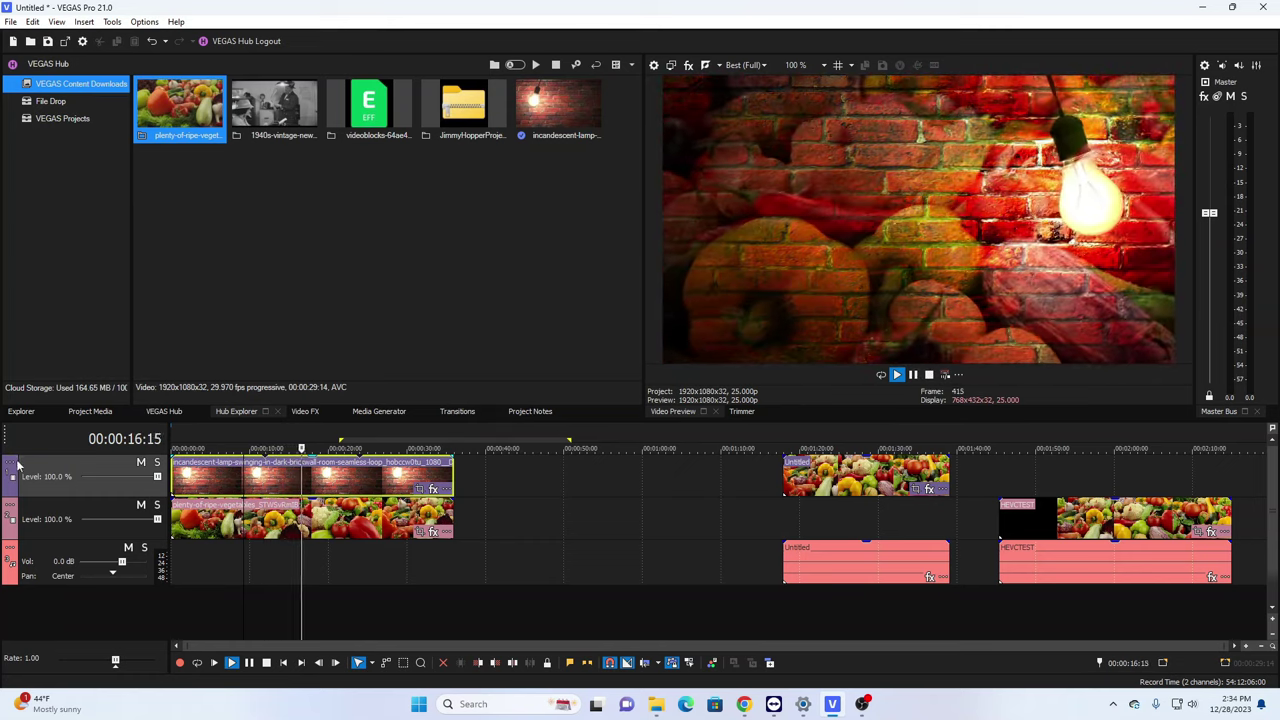
pyautogui.hotkey('ctrl', 'a')
pyautogui.click(432, 446)
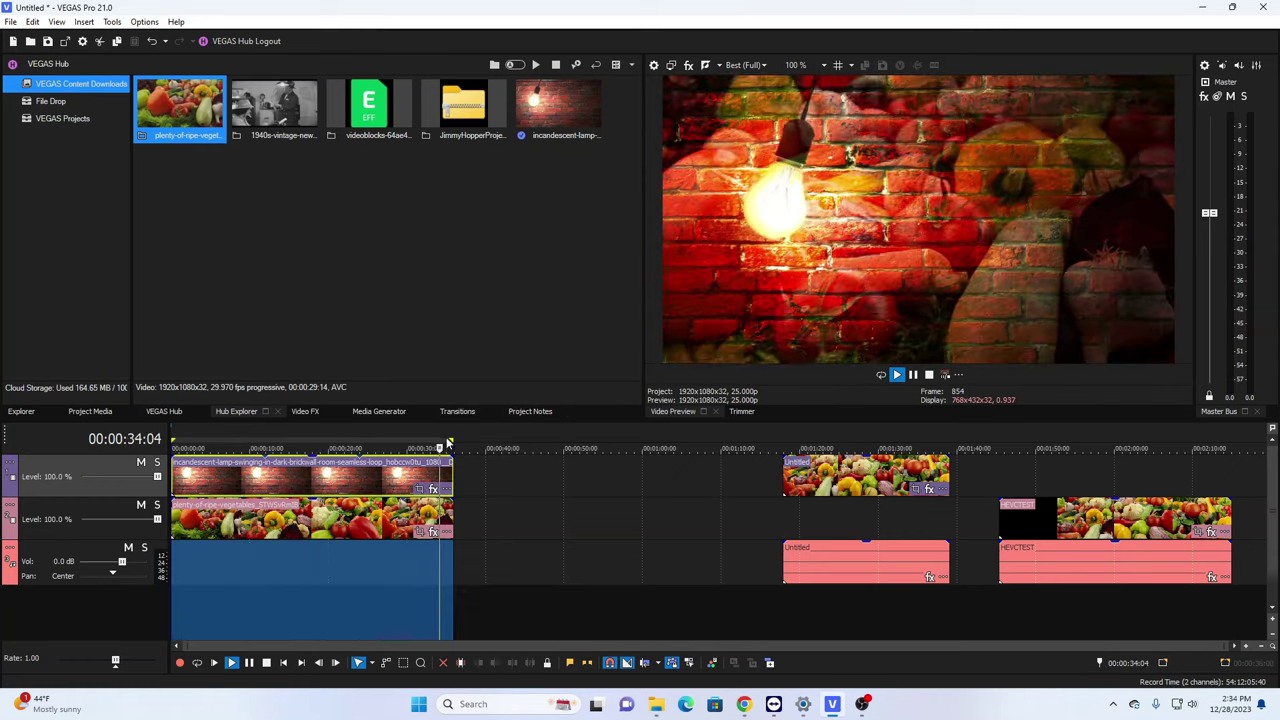
# - Try the Overlay and Screen compositing modes on the lamp track while the loop plays
pyautogui.rightClick(30, 468)
pyautogui.moveTo(130, 552)
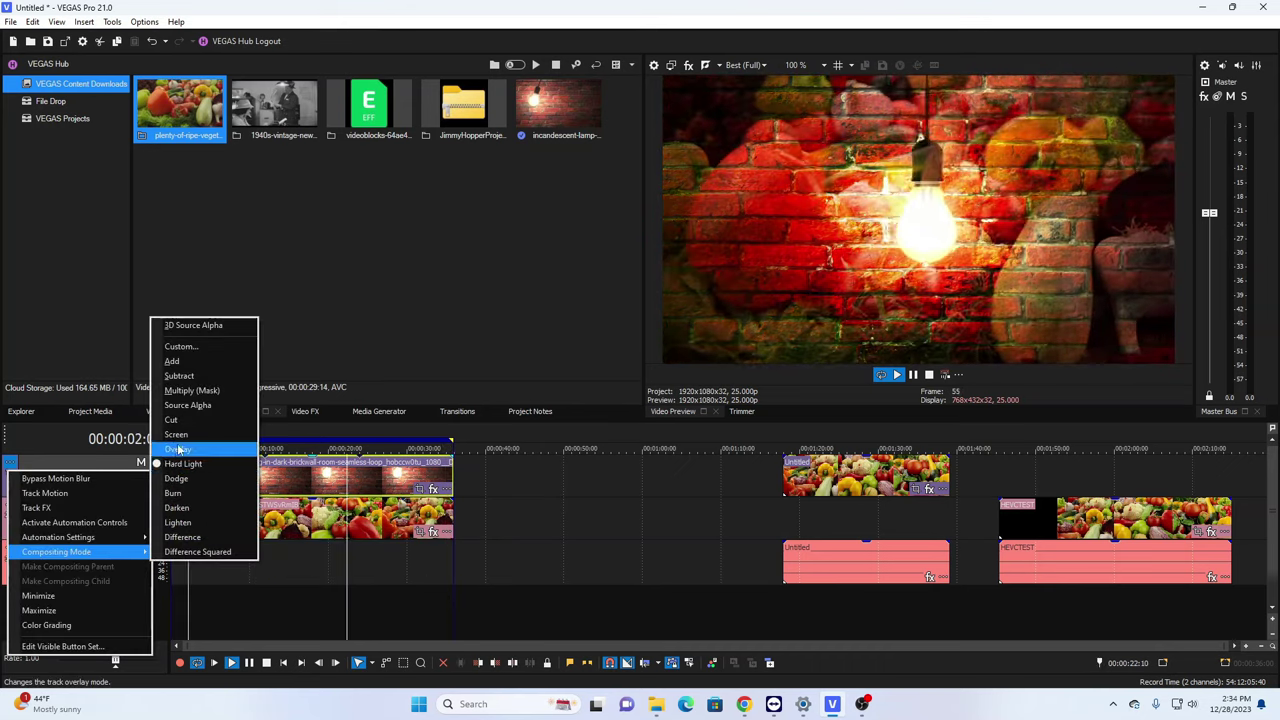
pyautogui.click(205, 484)
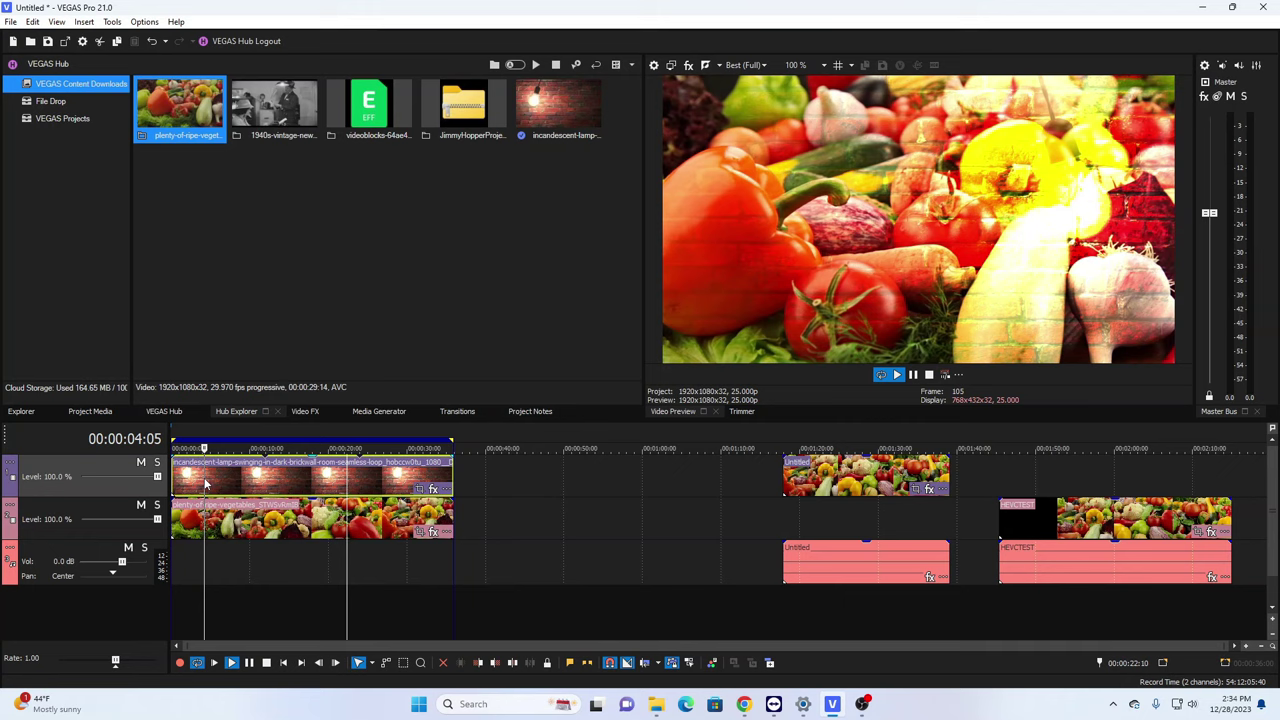
pyautogui.rightClick(12, 470)
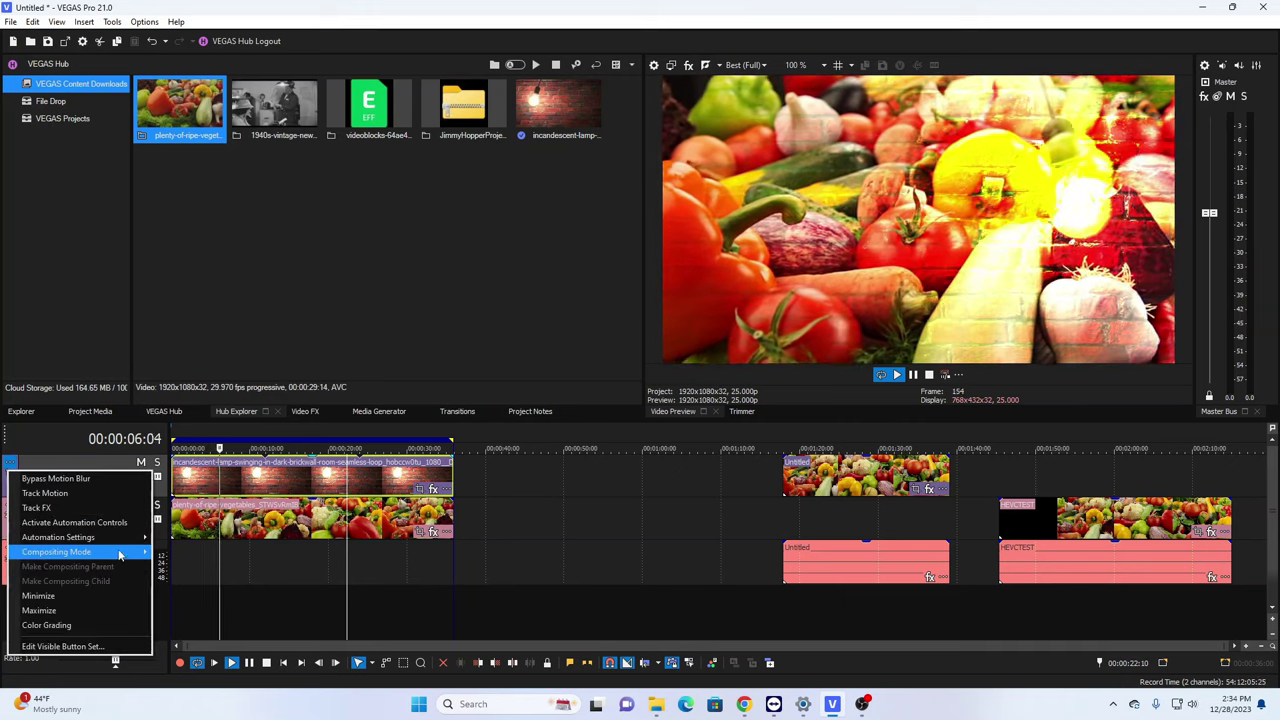
pyautogui.moveTo(125, 555)
pyautogui.click(180, 436)
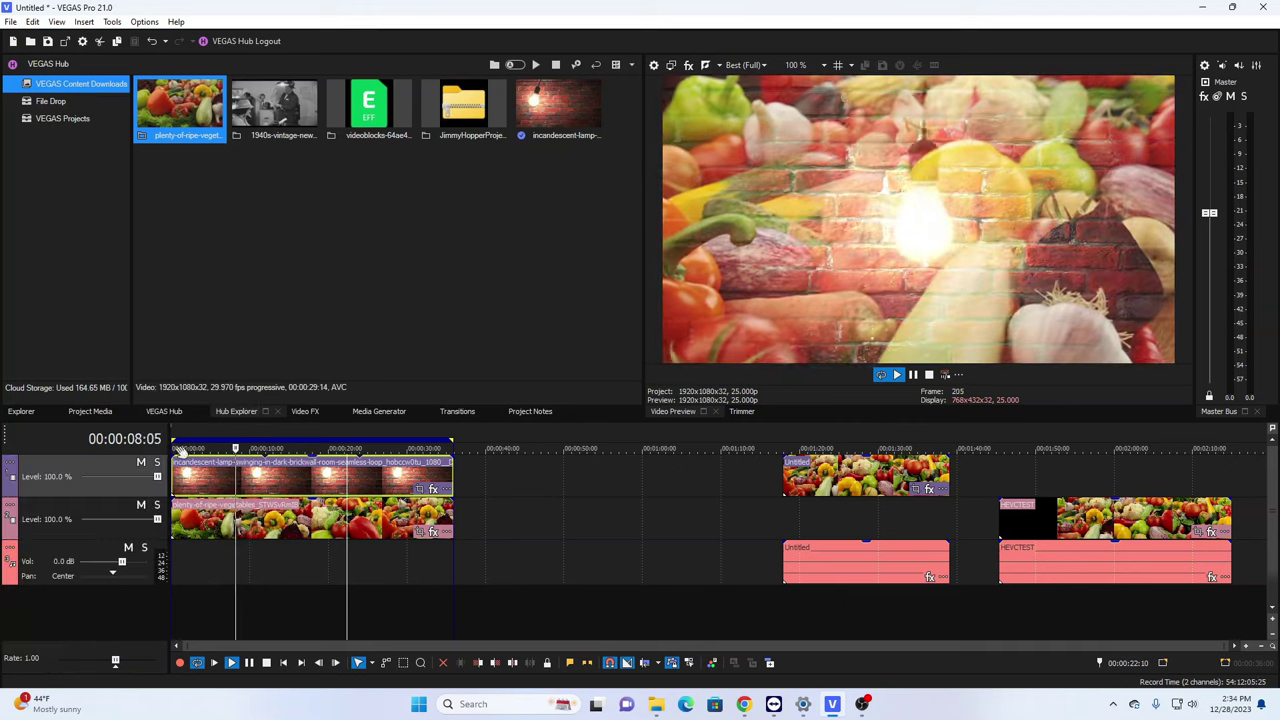
# - Set the lamp track's compositing mode to Lighten during playback
pyautogui.rightClick(10, 468)
pyautogui.moveTo(130, 553)
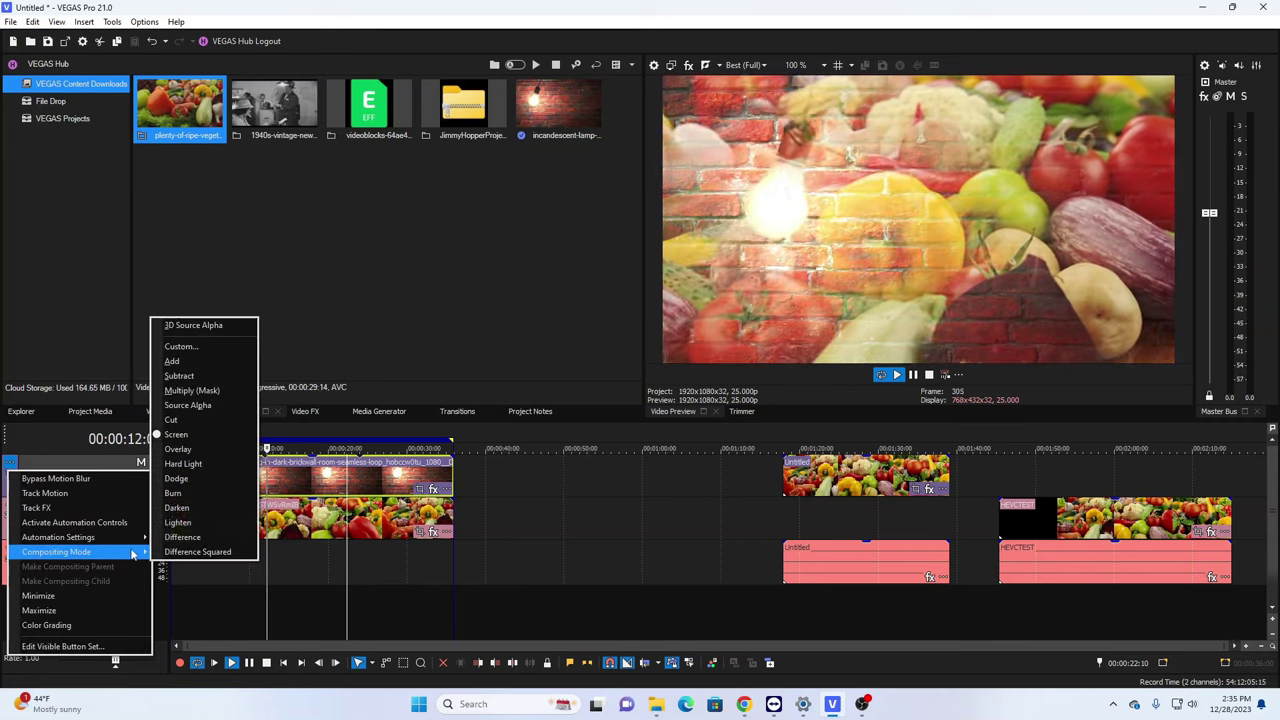
pyautogui.click(216, 524)
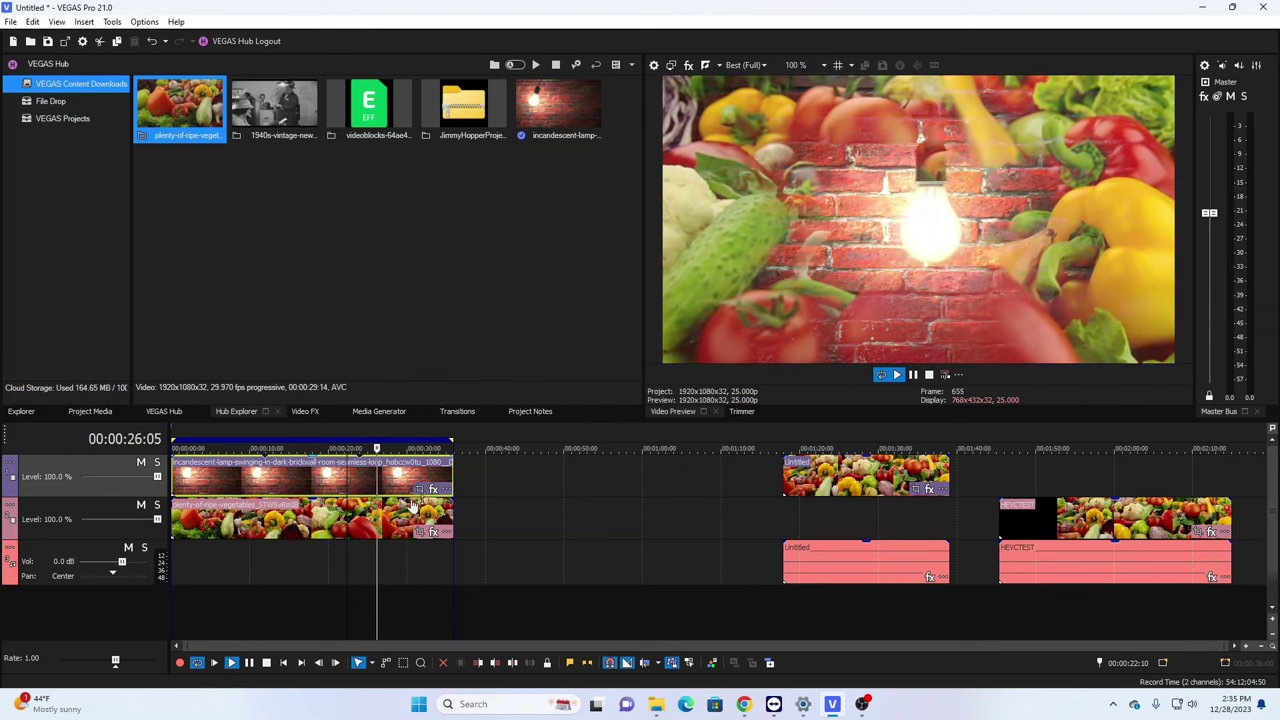
# - Insert a new video track above the lamp track and bring up the Offset and Wrap video effect
pyautogui.hotkey('ctrl', 'shift', 'q')
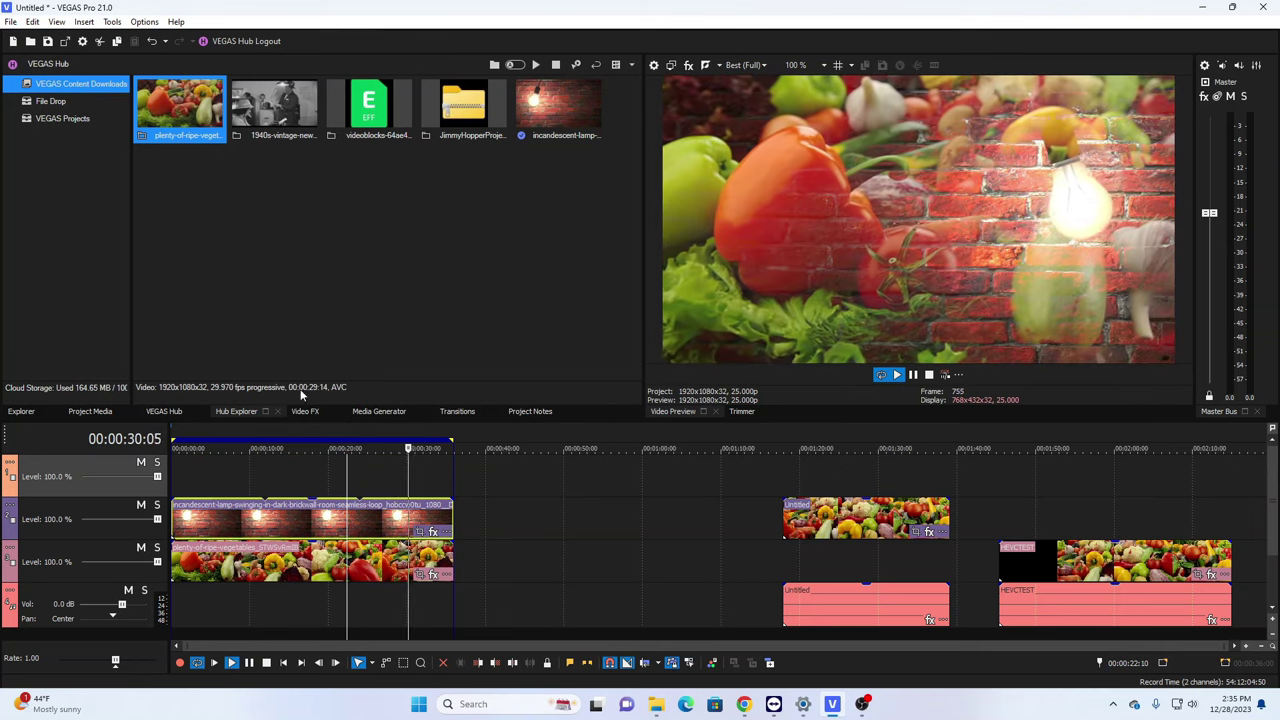
pyautogui.click(153, 411)
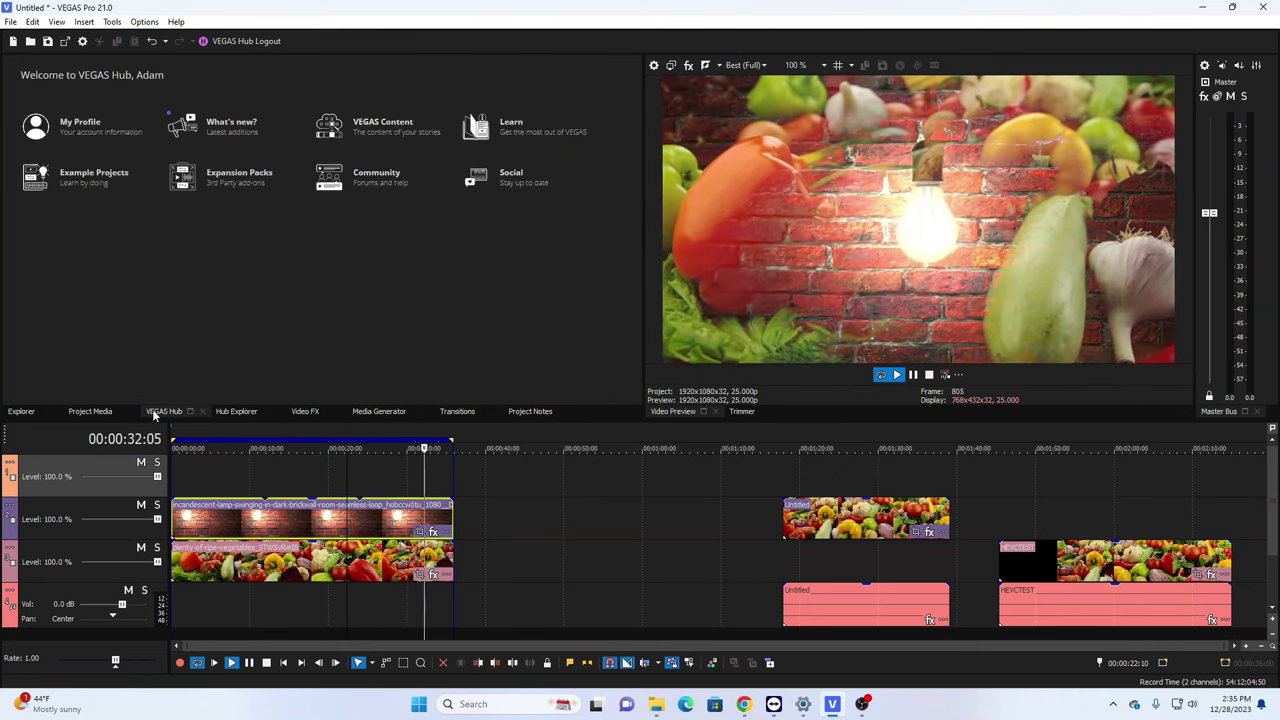
pyautogui.click(302, 411)
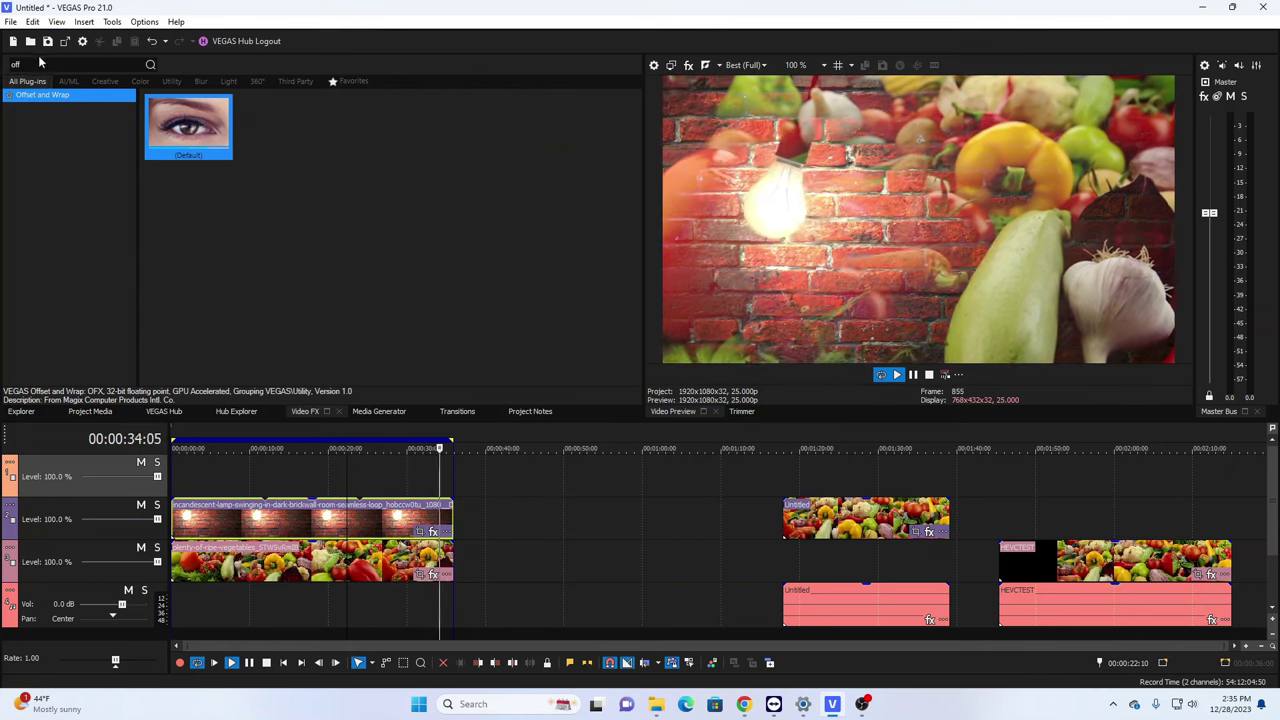
# - Apply the default Offset and Wrap effect to the adjustment event on the uppermost track
pyautogui.click(252, 469)
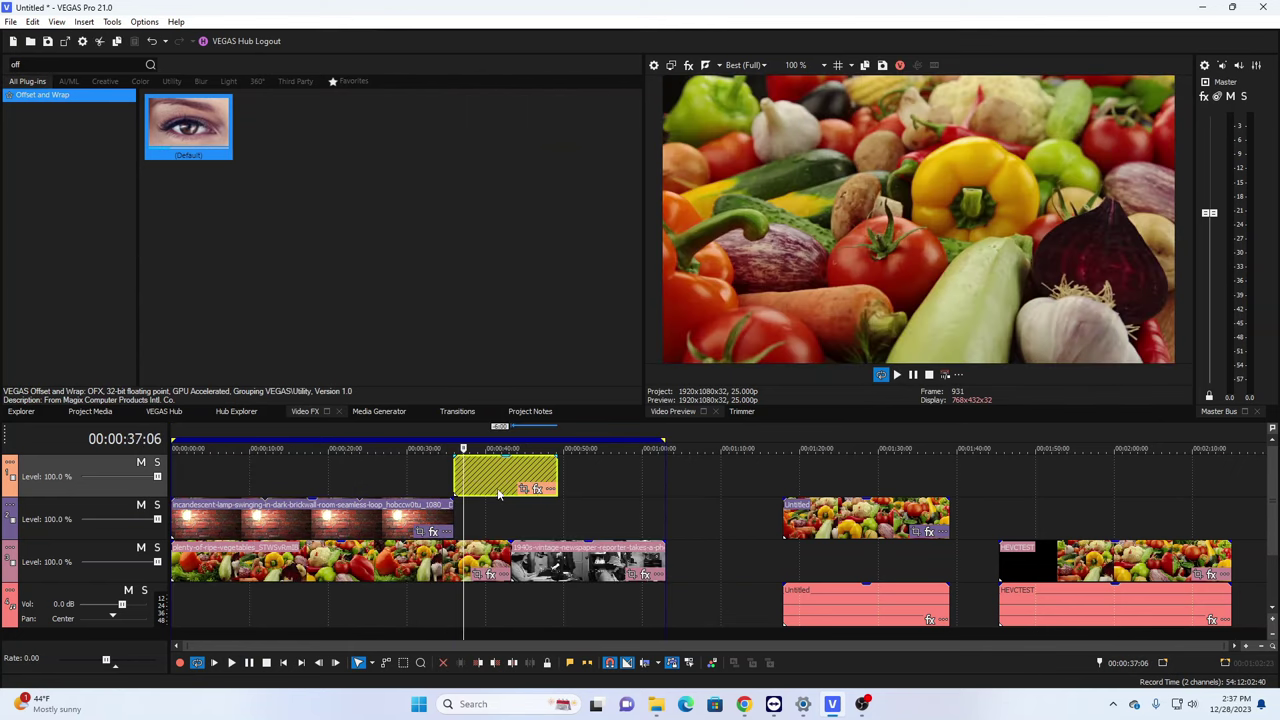
pyautogui.moveTo(481, 463); pyautogui.dragTo(491, 486)
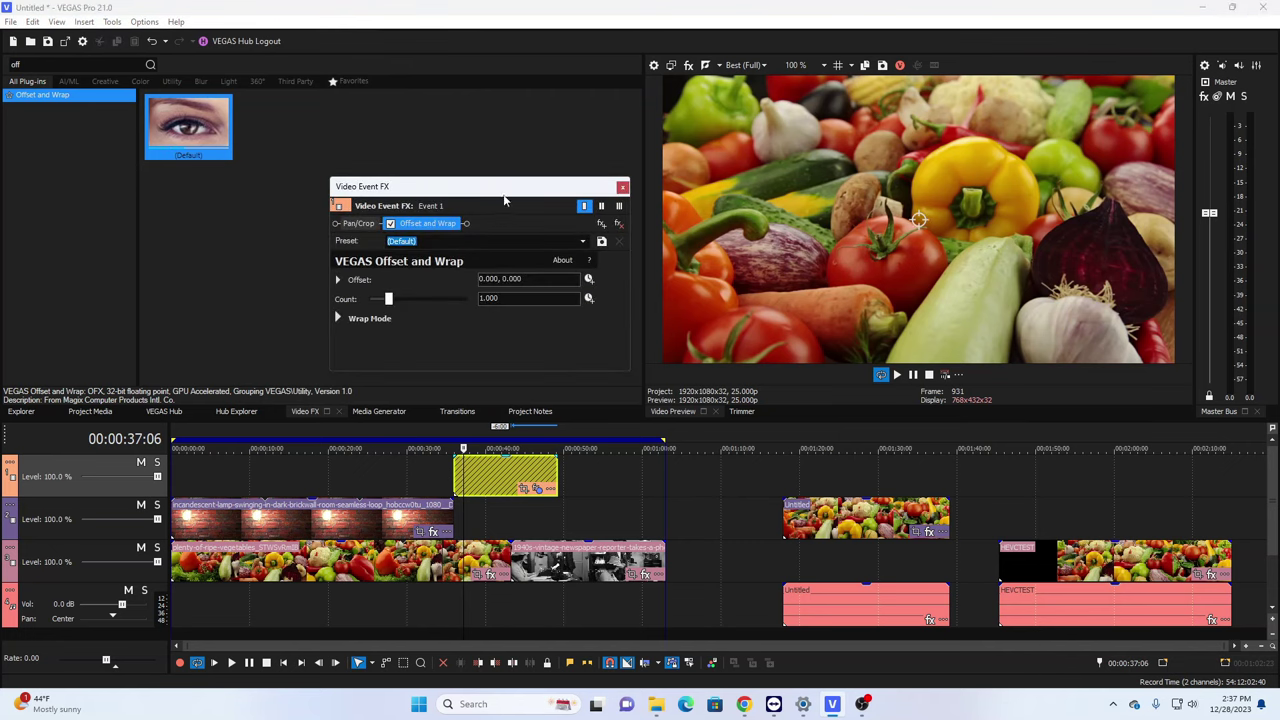
pyautogui.moveTo(516, 189); pyautogui.dragTo(530, 187)
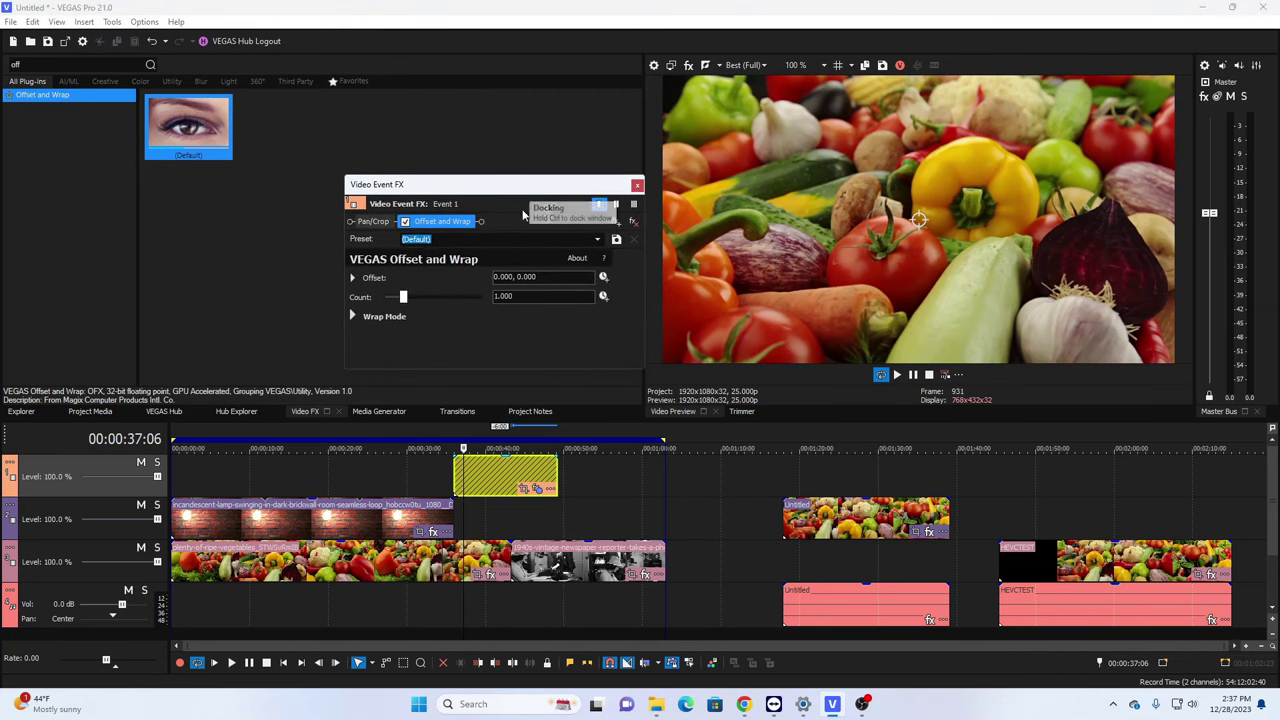
# - Animate the Offset and Wrap count from 1 to 5 at 00:00:05:10 and back to 1 at 00:00:10:24, and play it back
pyautogui.click(604, 296)
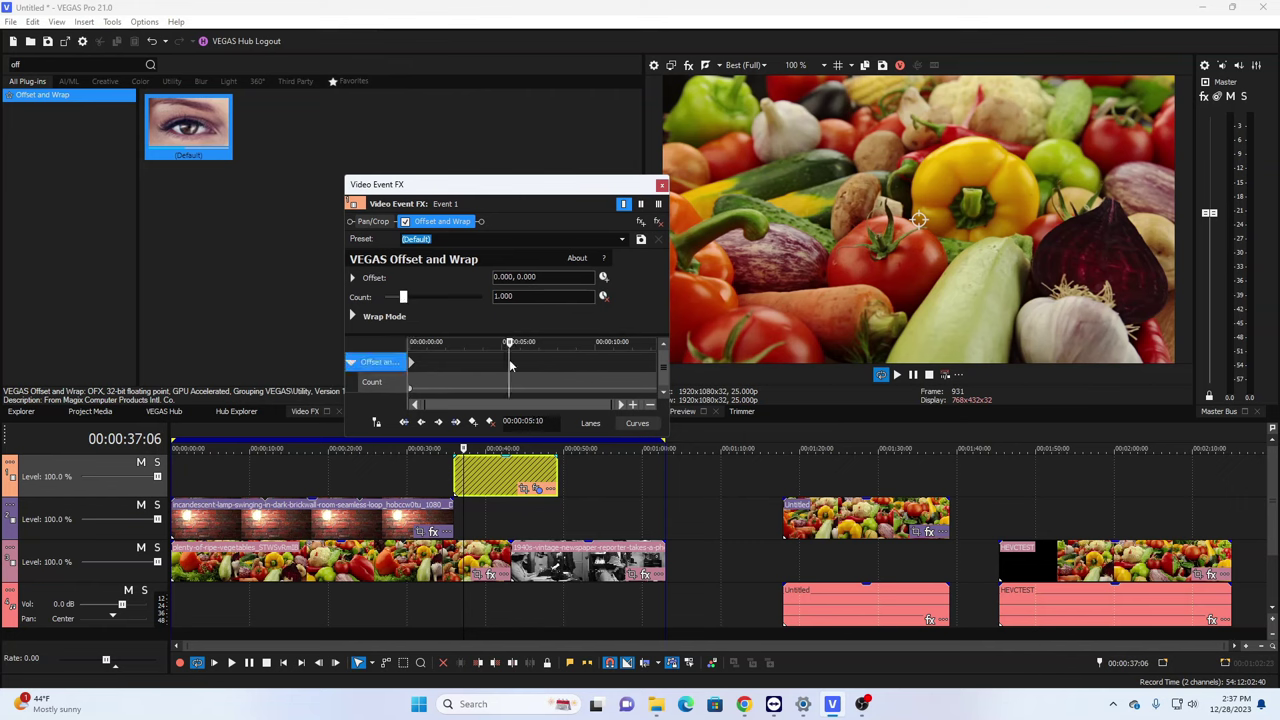
pyautogui.moveTo(404, 298); pyautogui.dragTo(525, 298)
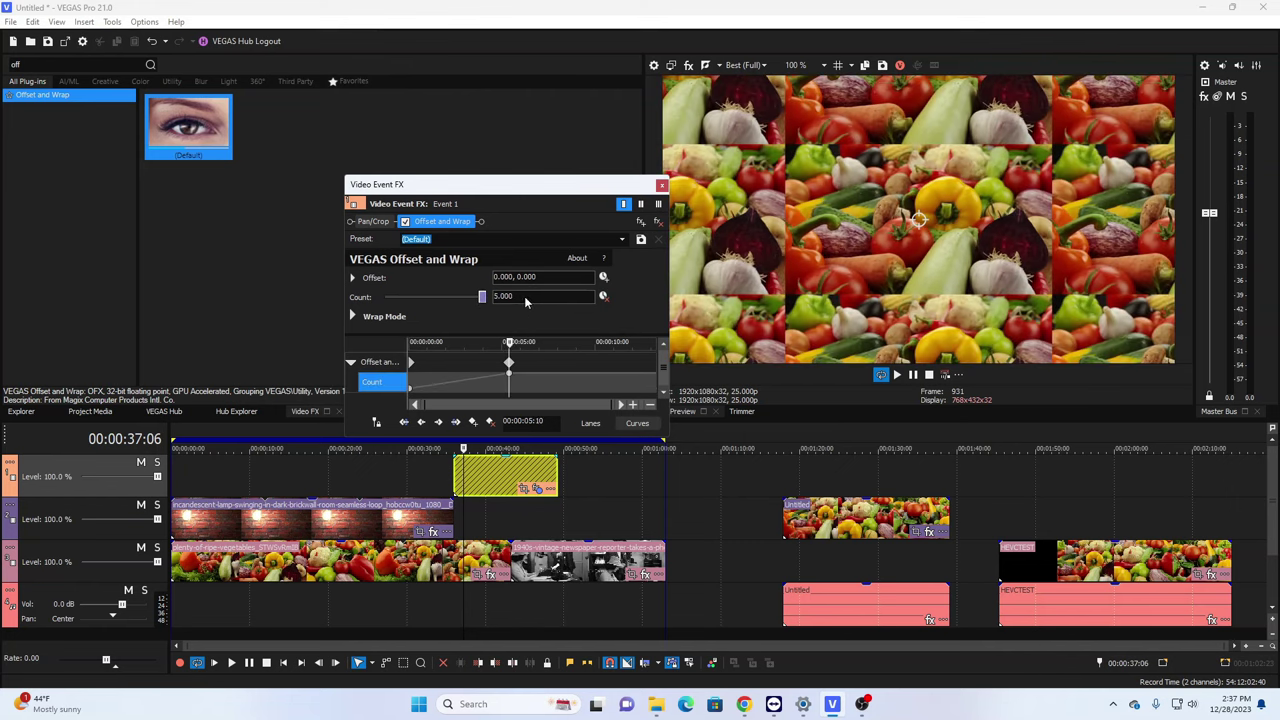
pyautogui.moveTo(519, 343); pyautogui.dragTo(613, 343)
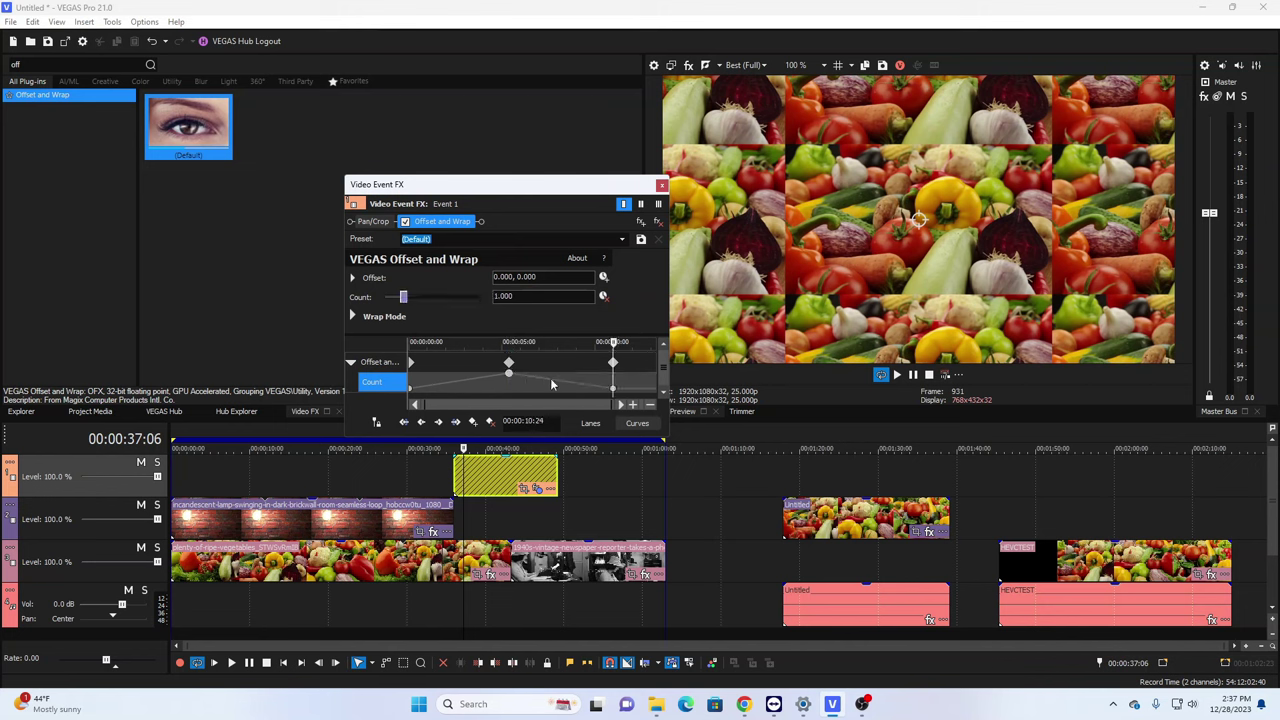
pyautogui.click(660, 186)
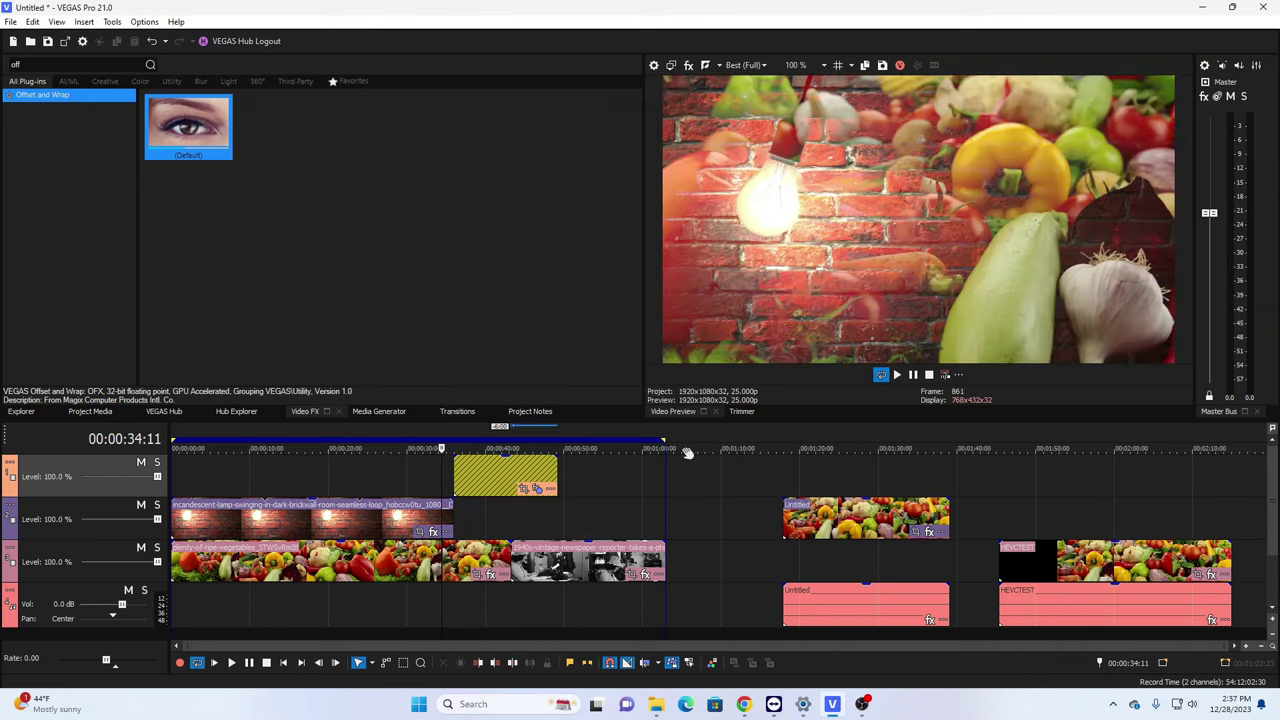
pyautogui.click(896, 376)
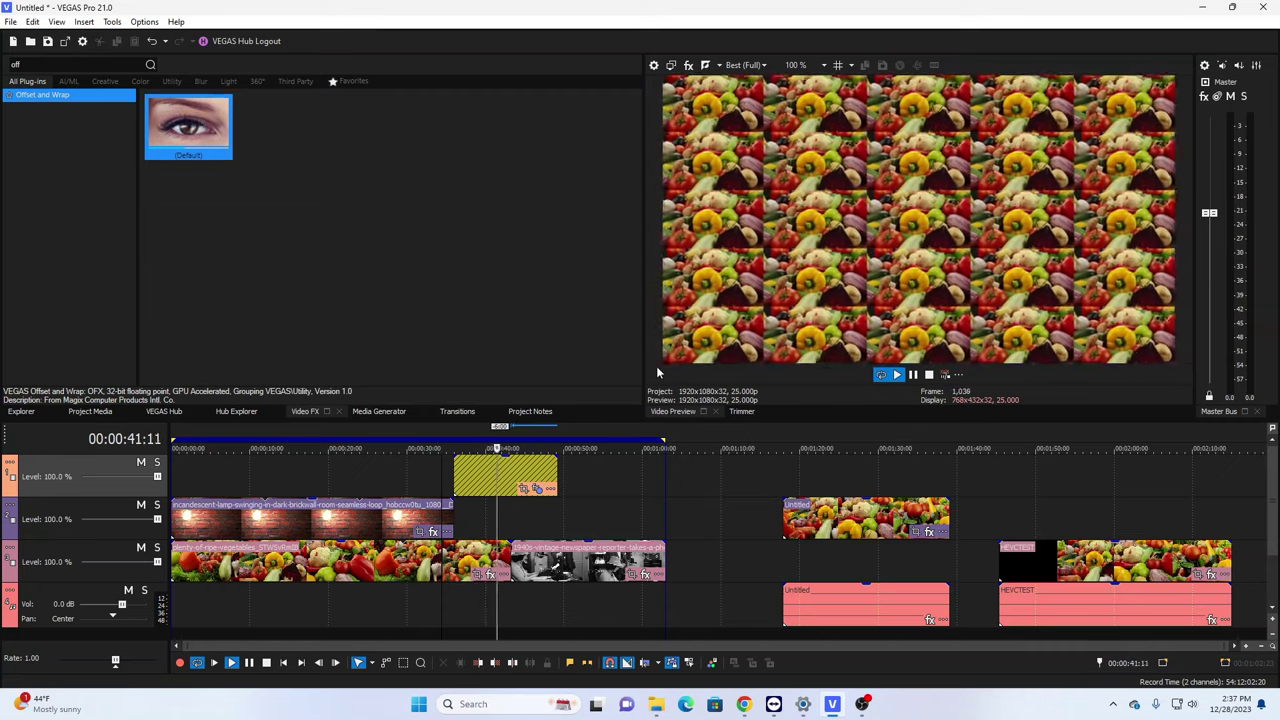
pyautogui.click(913, 375)
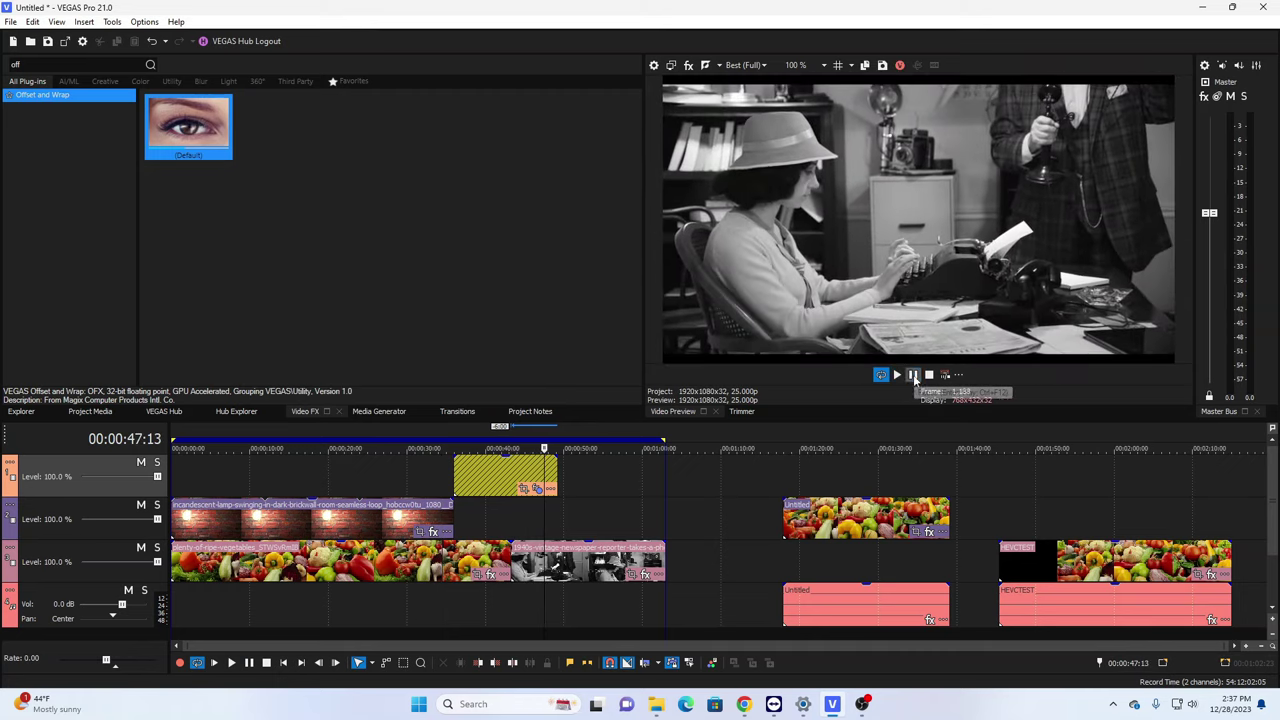
# - Extend the start of the 1940s newspaper clip over the vegetables clip to form a crossfade, and play it back
pyautogui.moveTo(512, 556); pyautogui.dragTo(487, 558)
pyautogui.click(487, 531)
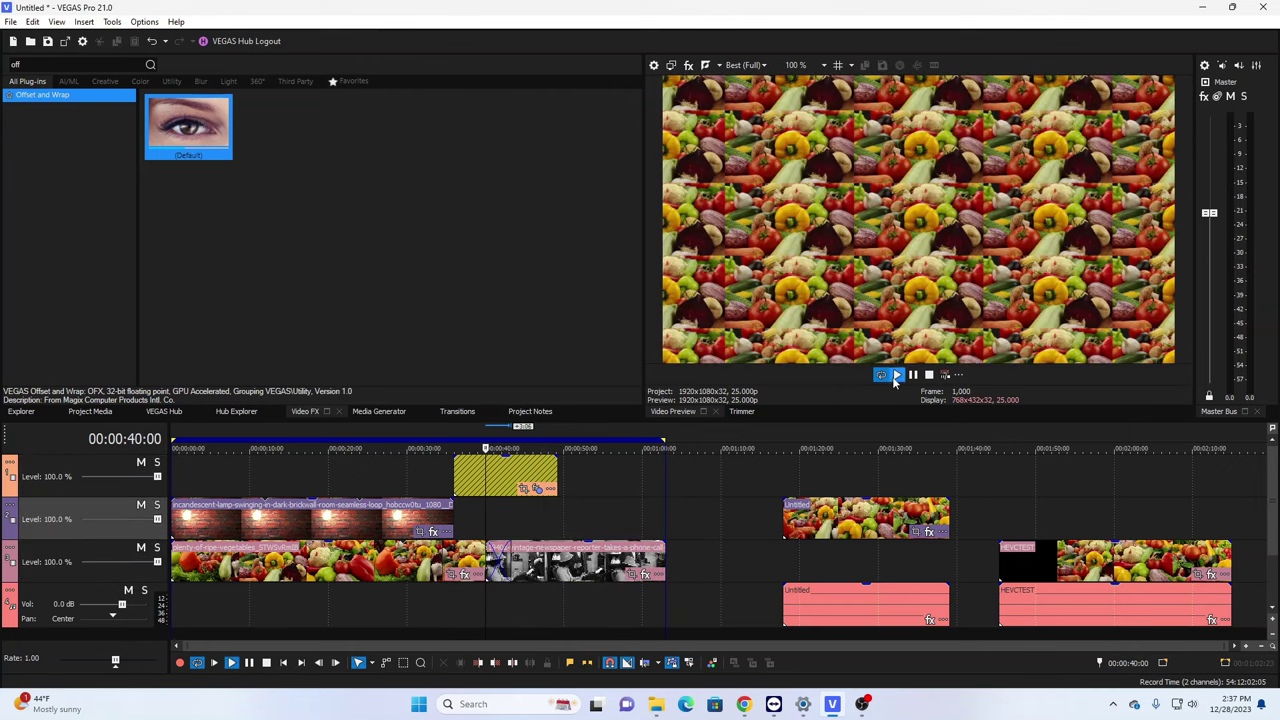
# - Play back the newspaper crossfade with the Offset and Wrap adjustment from 00:00:40:00
pyautogui.click(896, 377)
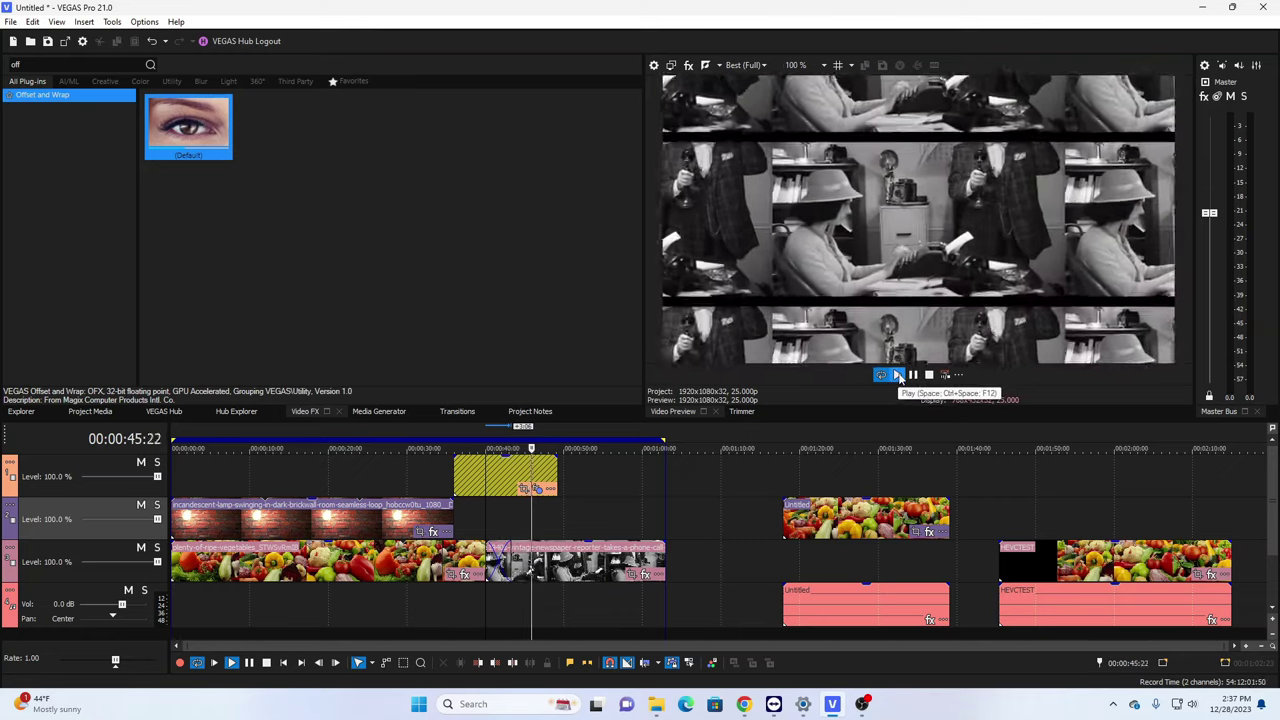
pyautogui.click(898, 376)
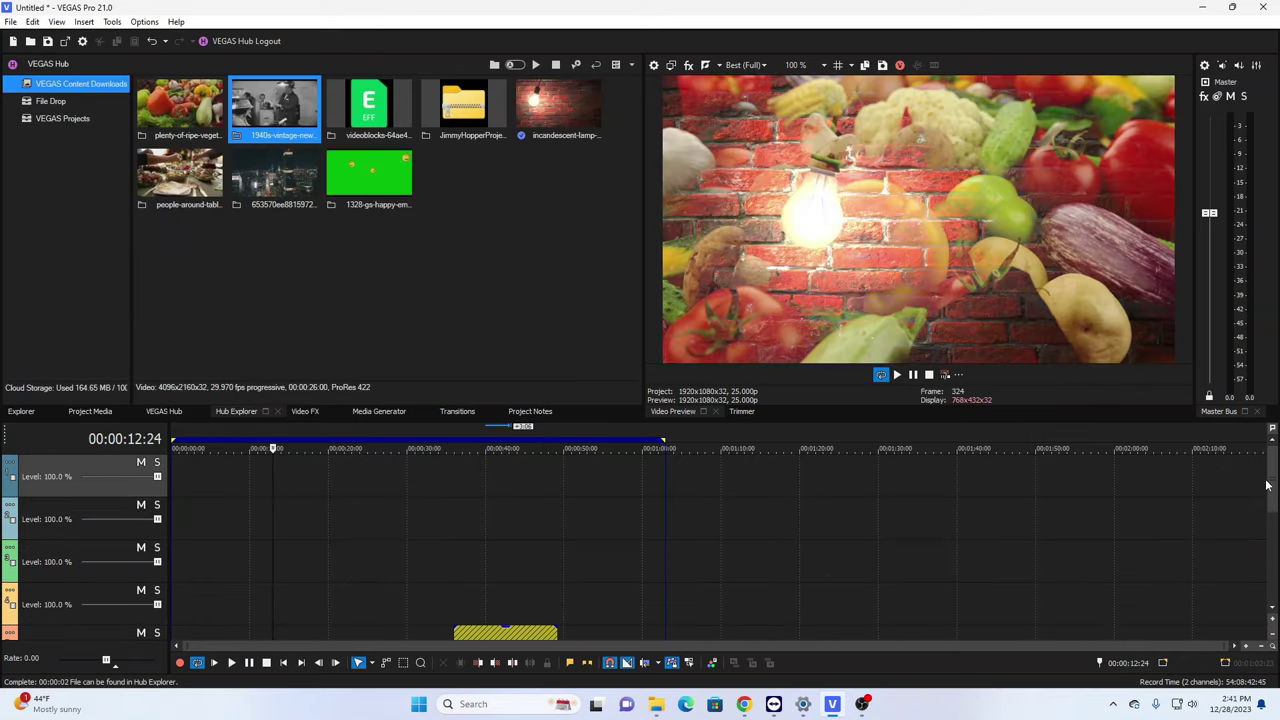
# - Add the night city clip above the adjustment track, matching the lamp clip's length, and apply the Tiny Sky preset of Tiny Planet
pyautogui.moveTo(1266, 485); pyautogui.dragTo(1258, 522)
pyautogui.moveTo(275, 175); pyautogui.dragTo(455, 517)
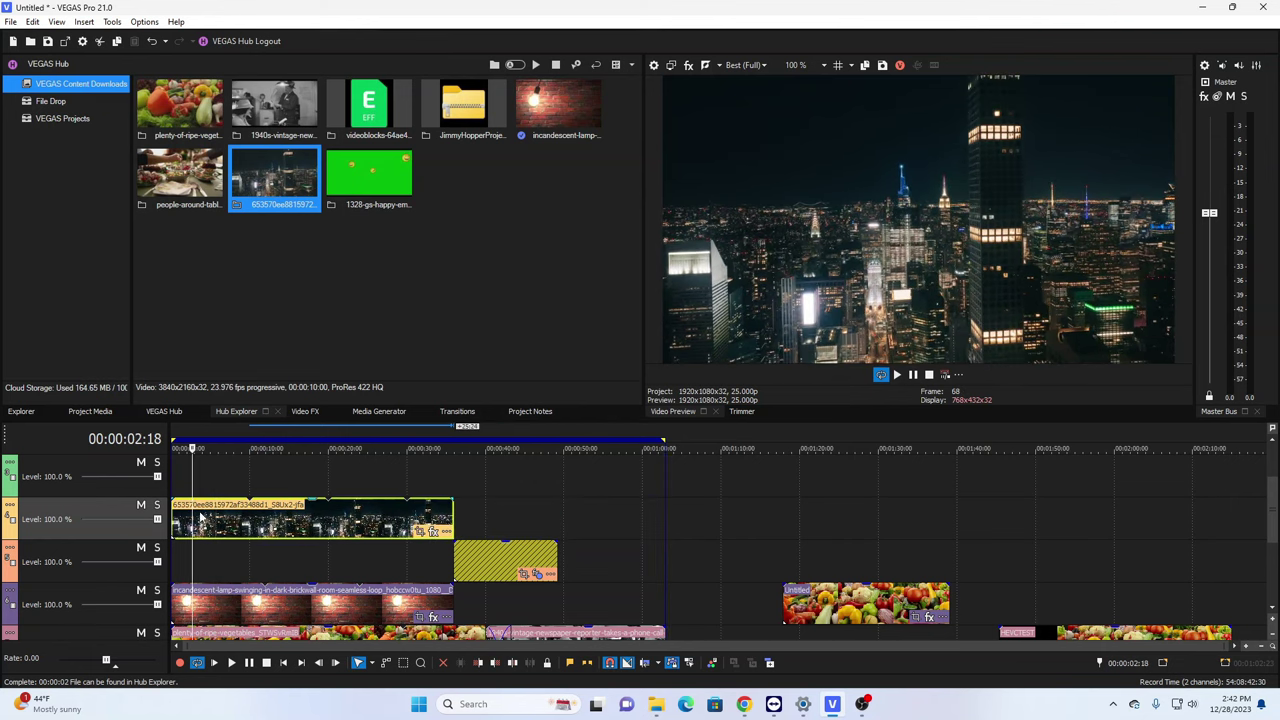
pyautogui.click(313, 410)
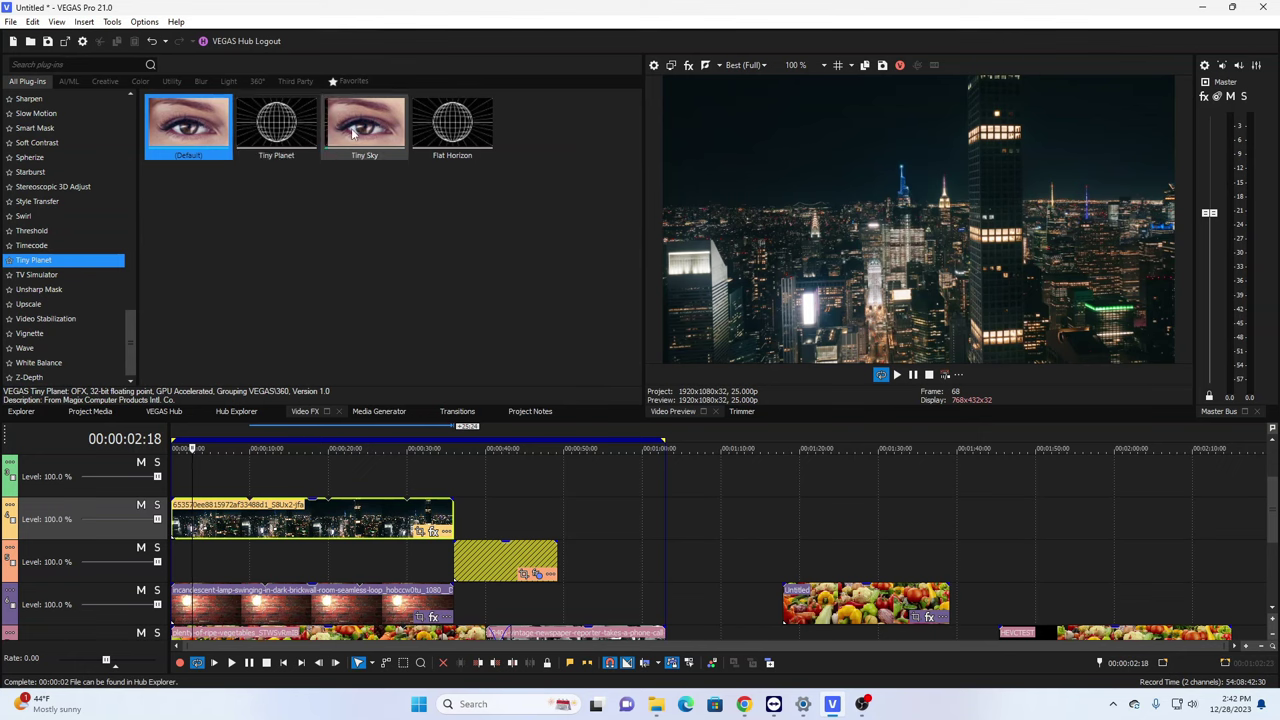
pyautogui.moveTo(358, 142); pyautogui.dragTo(295, 527)
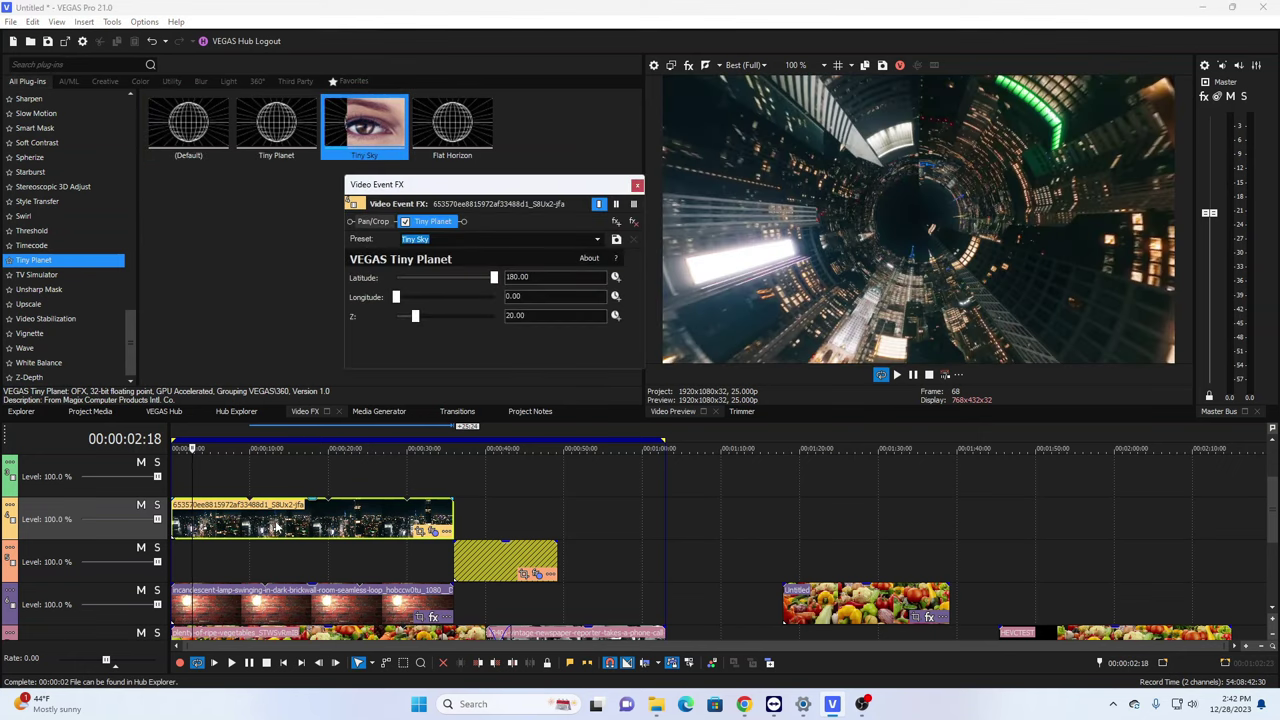
# - Play back the night city clip with its effect and lower the clip's opacity during playback to blend it with the tracks below
pyautogui.click(200, 495)
pyautogui.press('space')
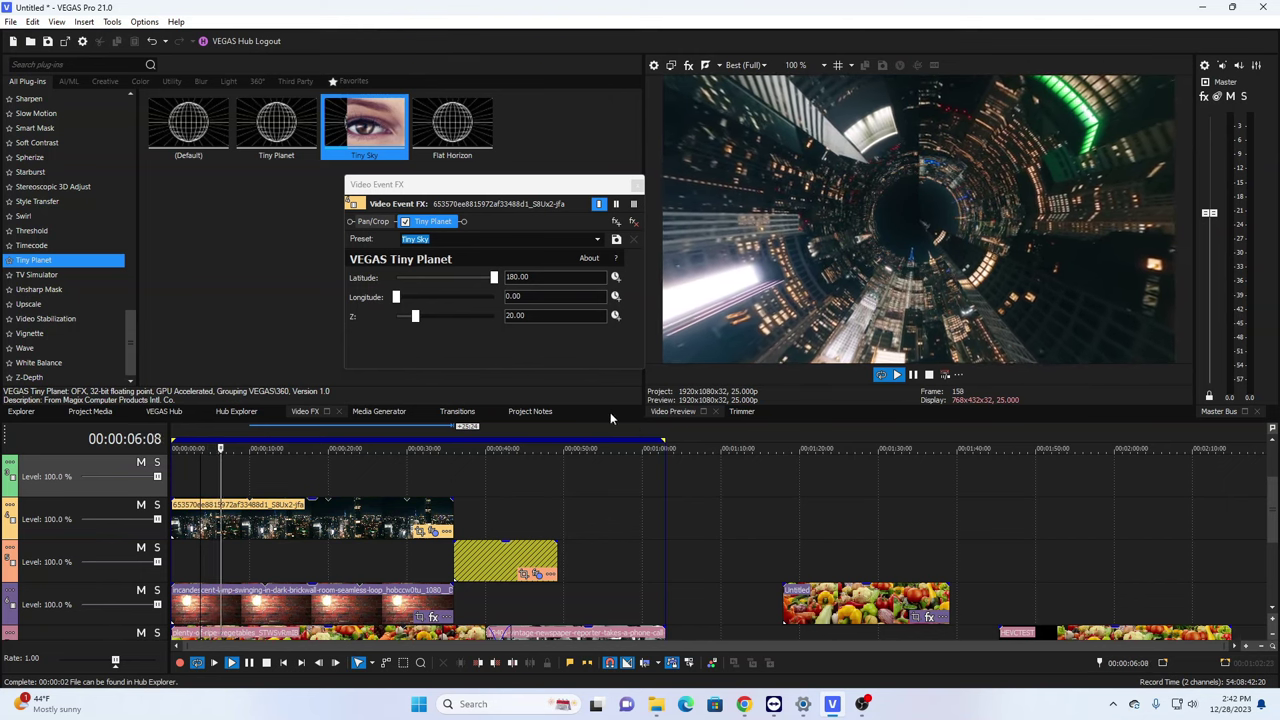
pyautogui.click(637, 184)
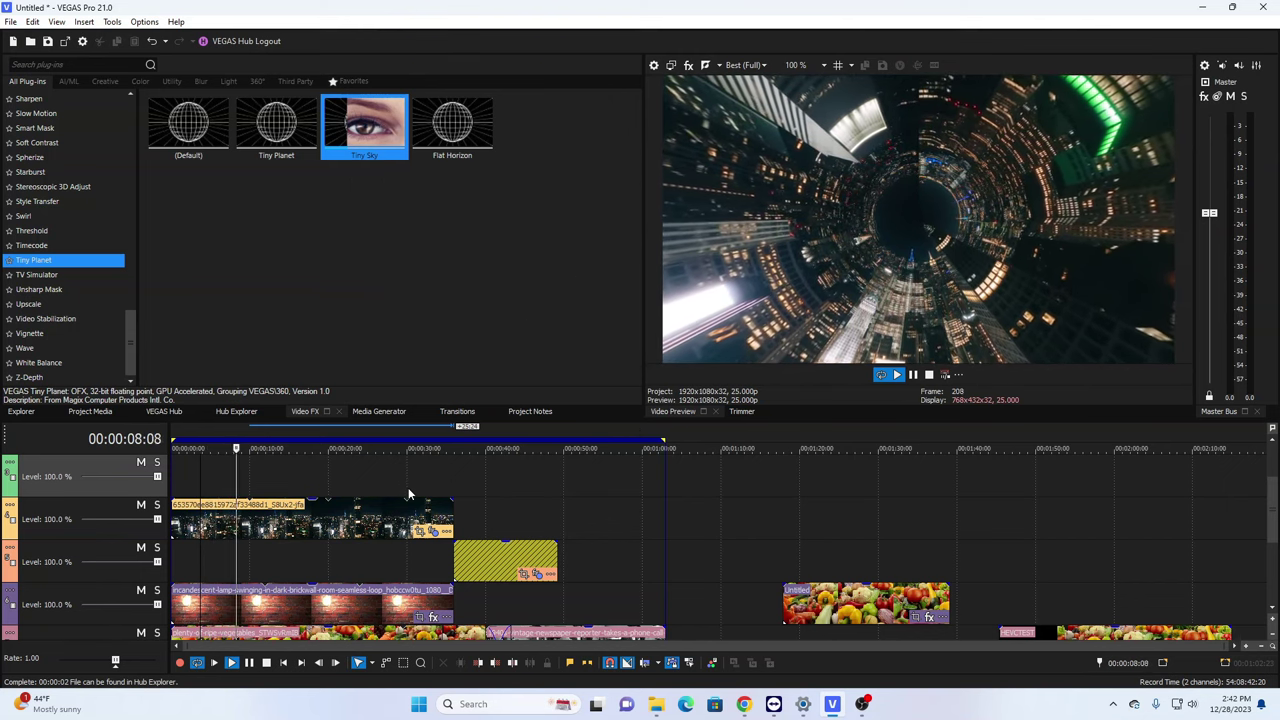
pyautogui.click(393, 512)
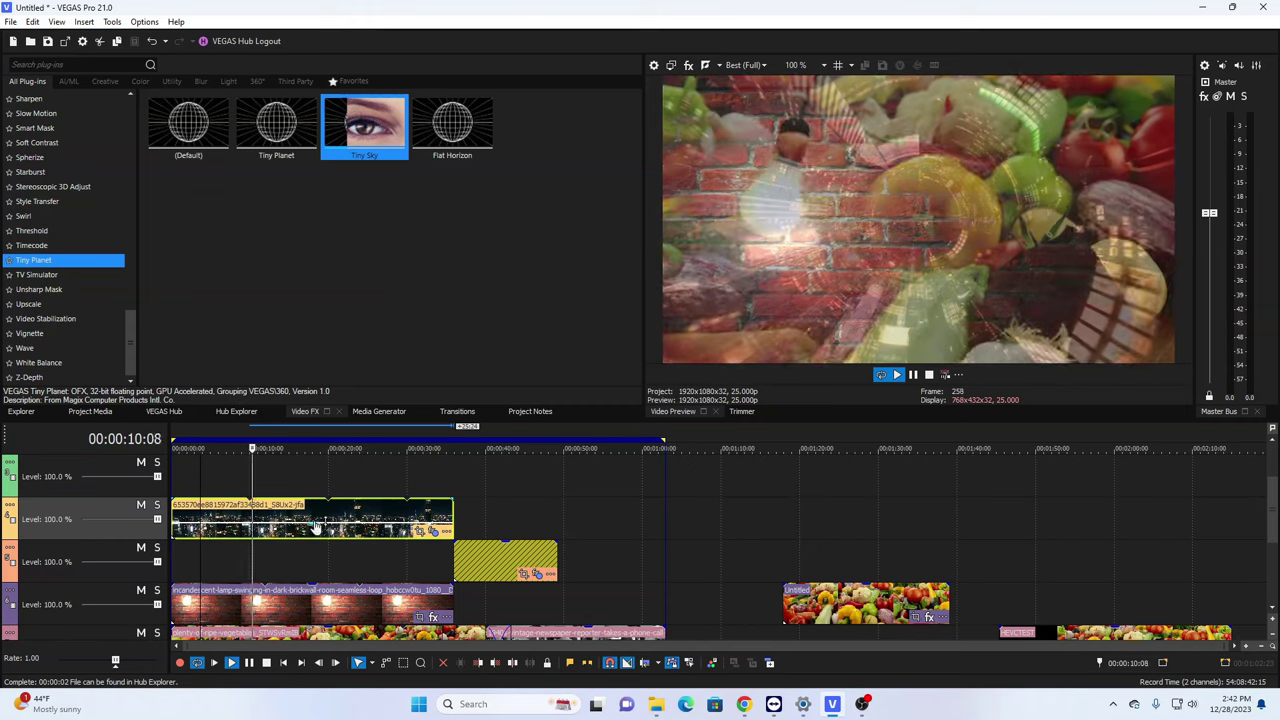